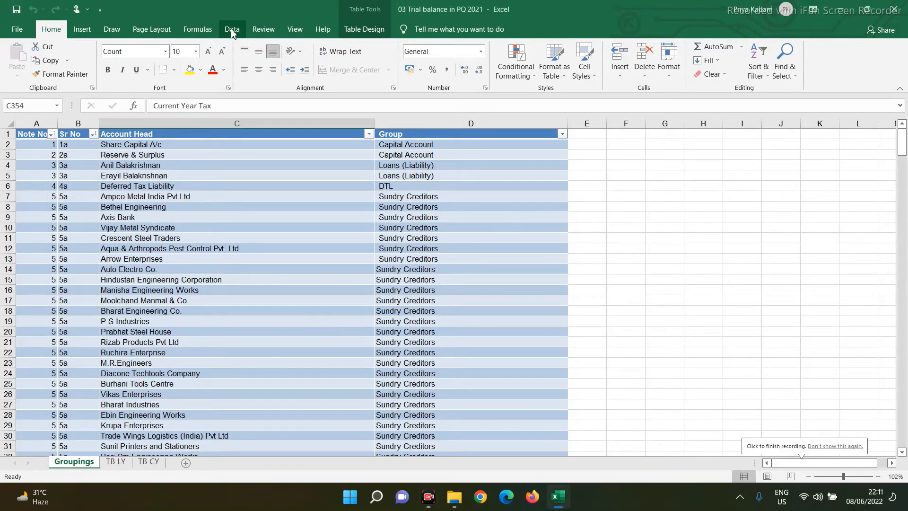
- Show the workbook's queries, inspect the grouping query in the Power Query Editor, and close the editor
click(231, 29)
click(256, 46)
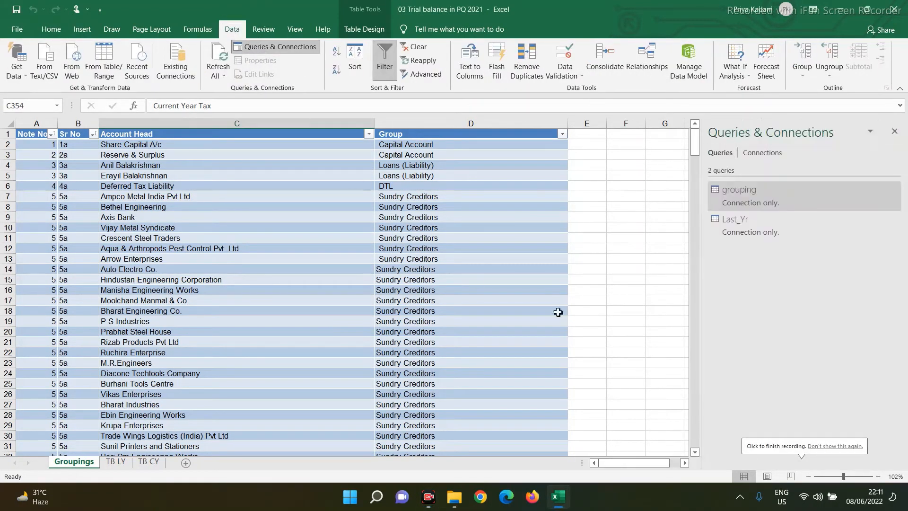
double_click(739, 196)
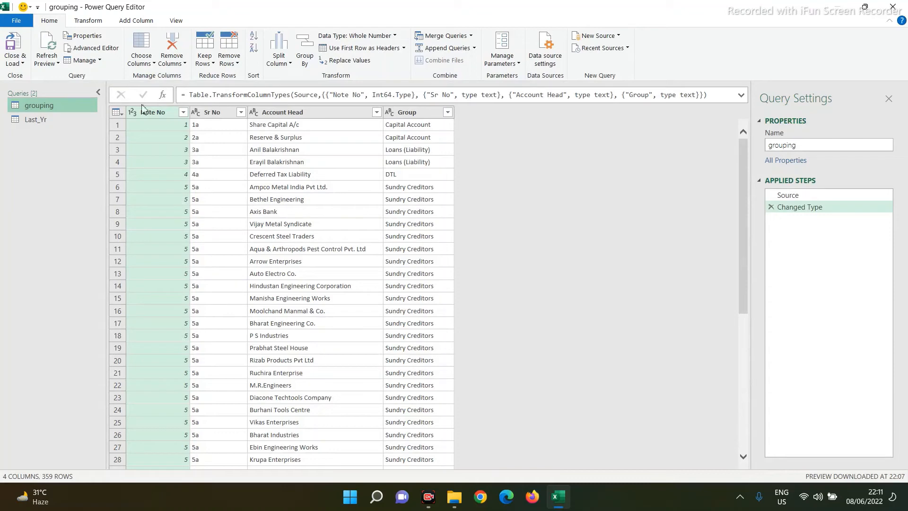
click(16, 65)
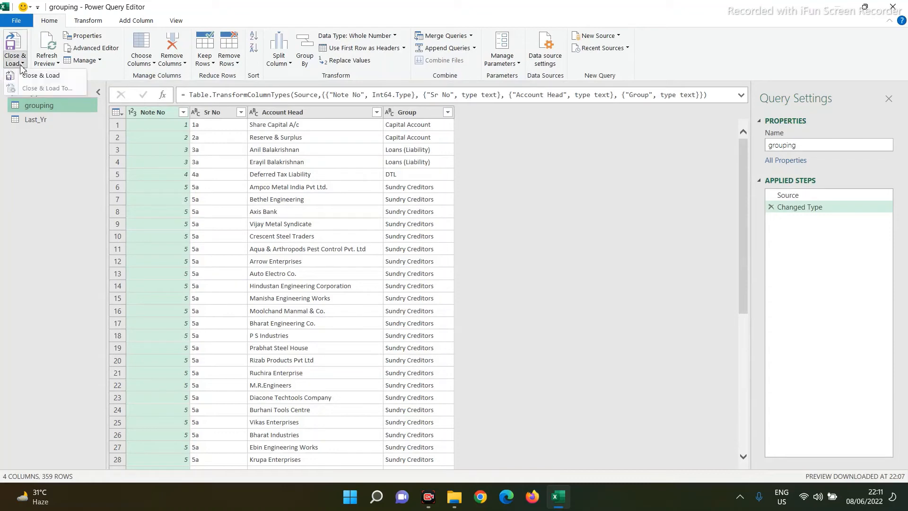
click(41, 77)
- Filter null values out of the Particulars column in the Last_Yr query and save the query back to the workbook
double_click(743, 222)
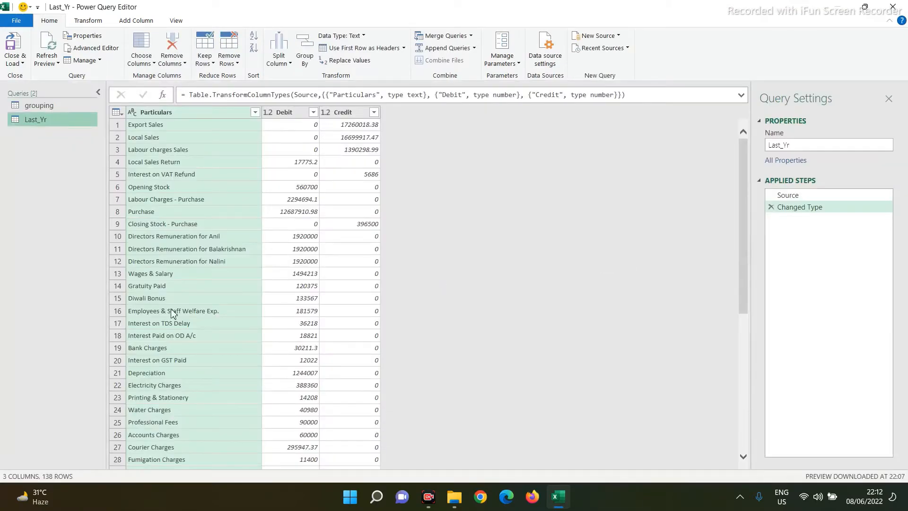
click(254, 112)
click(88, 248)
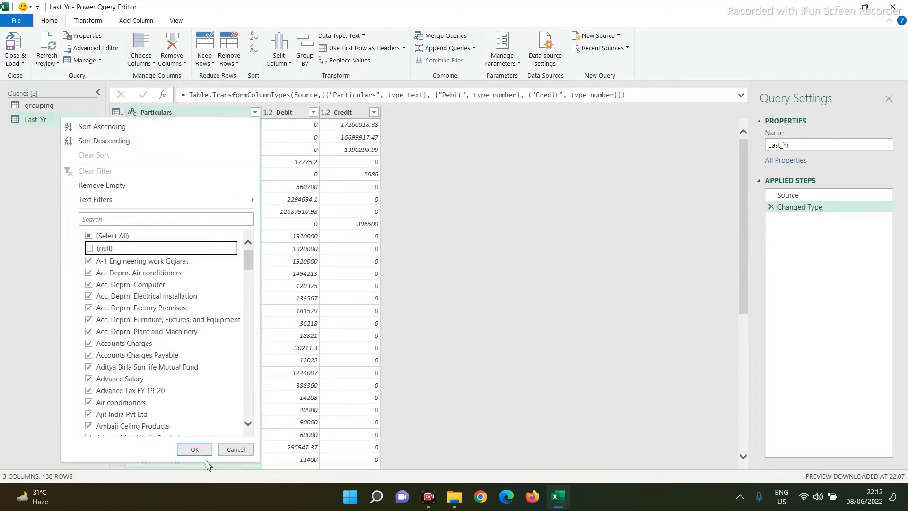
click(194, 450)
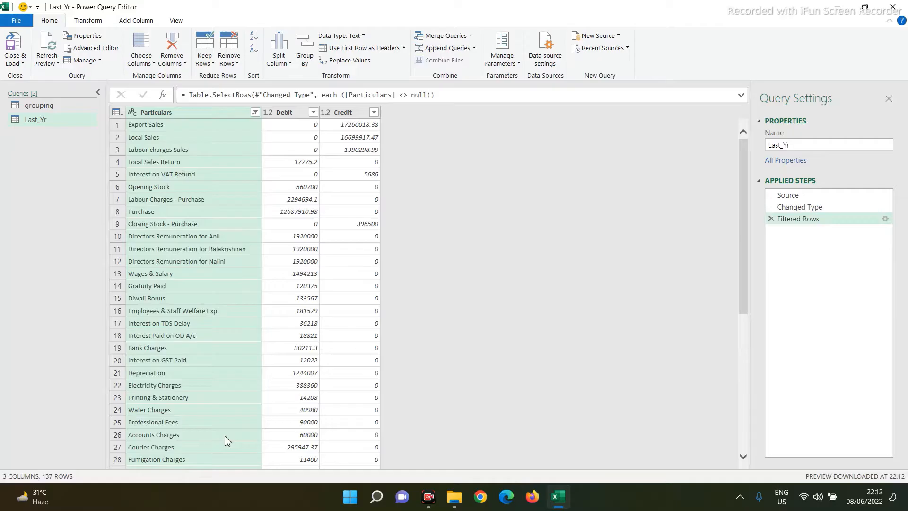
click(22, 63)
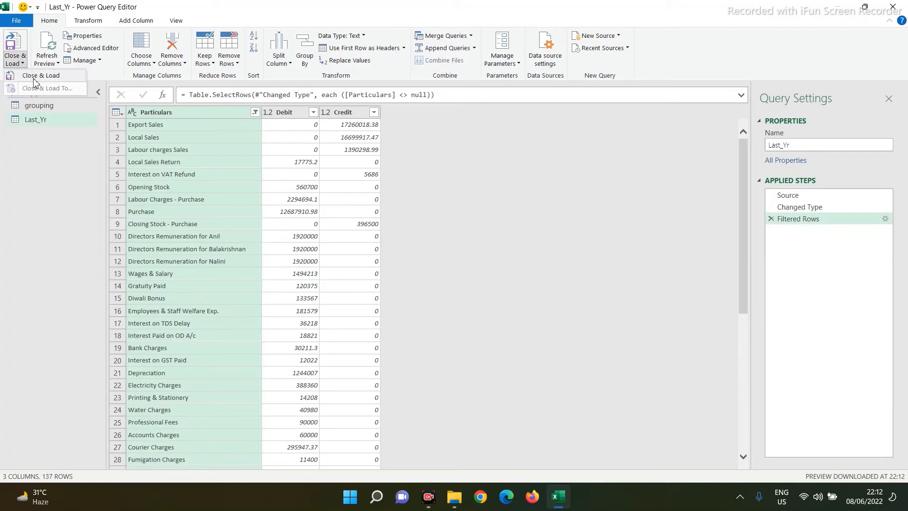
click(34, 79)
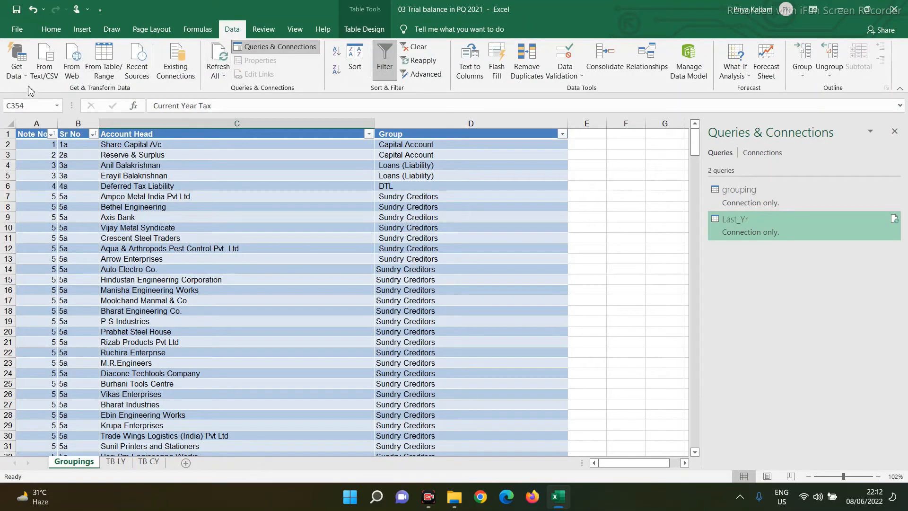
- Merge the Last_Yr query with the grouping query, matching Particulars to Account Head with a Left Outer join
click(17, 66)
mouse_move(40, 231)
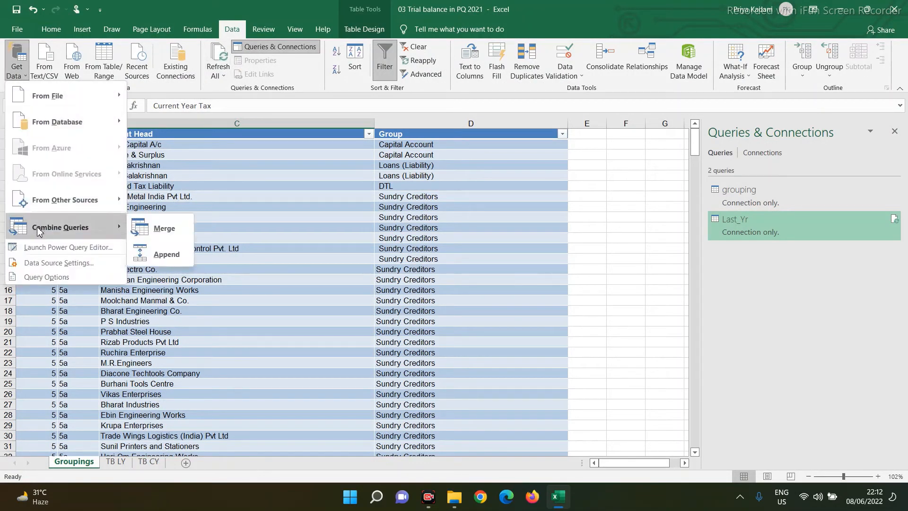
click(163, 231)
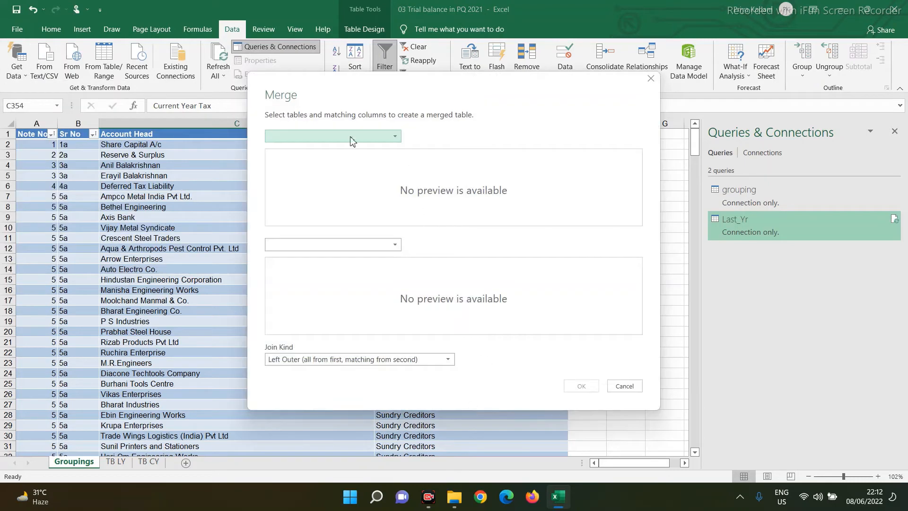
click(322, 136)
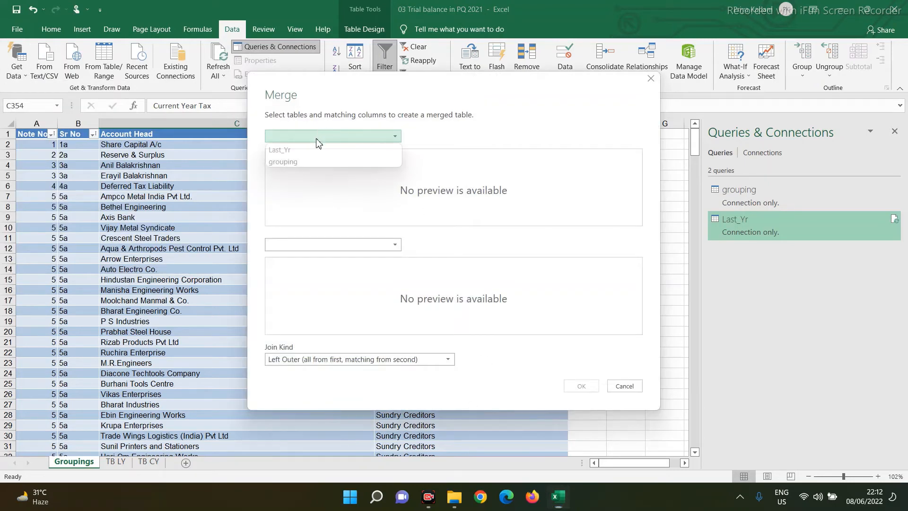
click(285, 150)
click(304, 245)
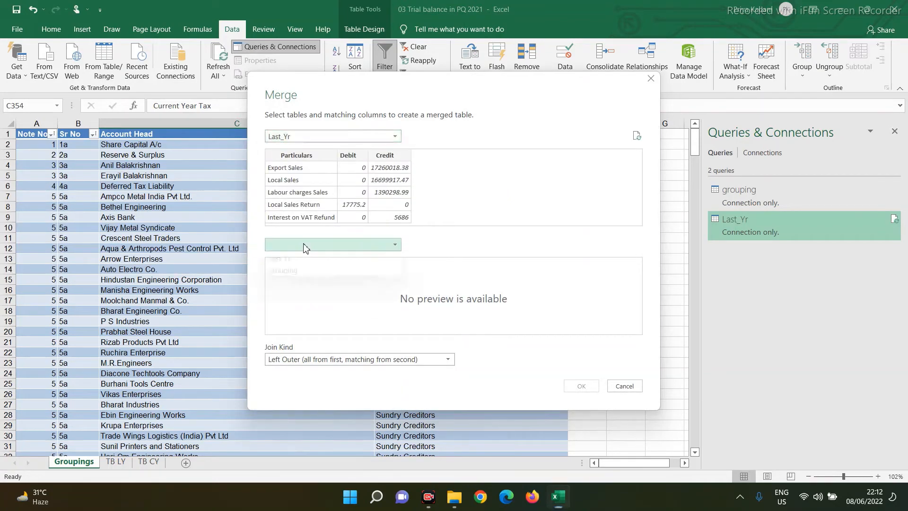
click(294, 268)
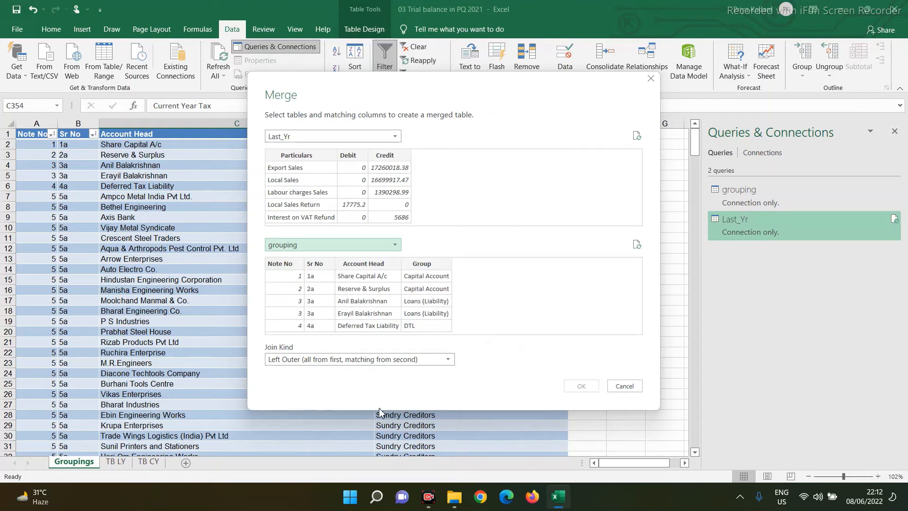
click(299, 157)
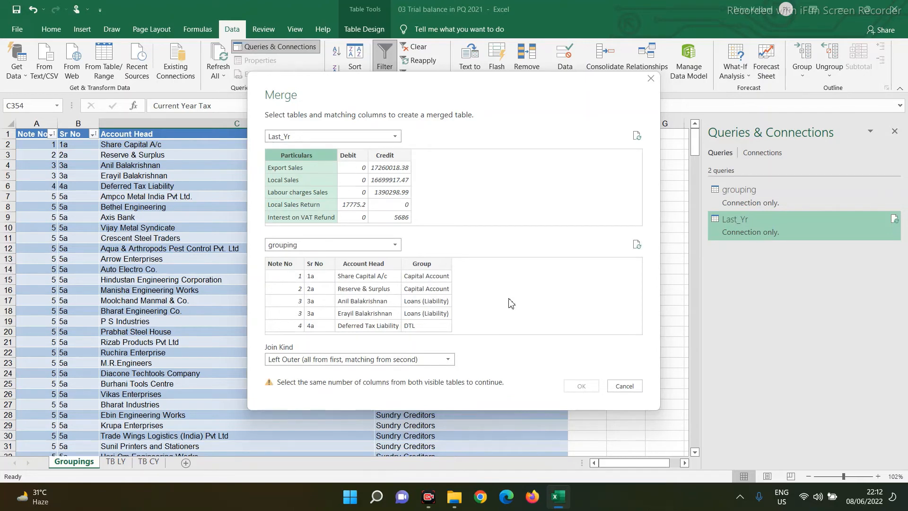
click(371, 264)
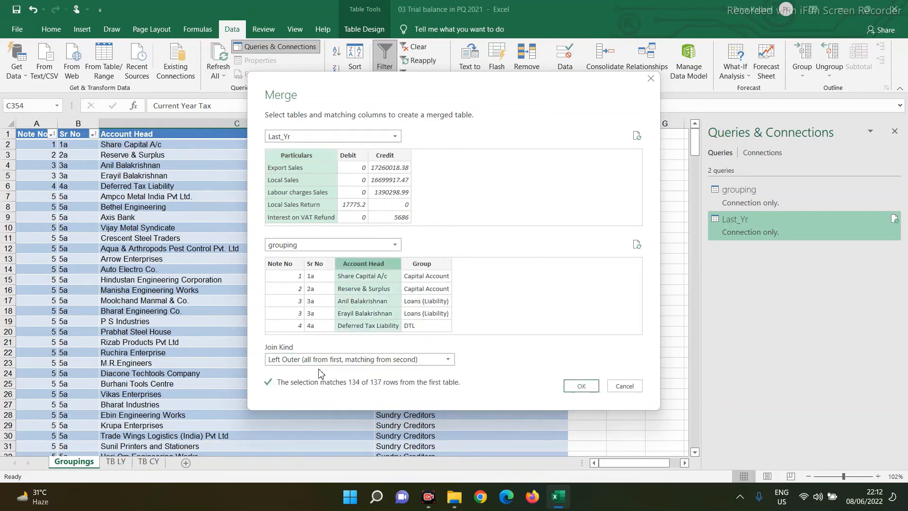
click(580, 386)
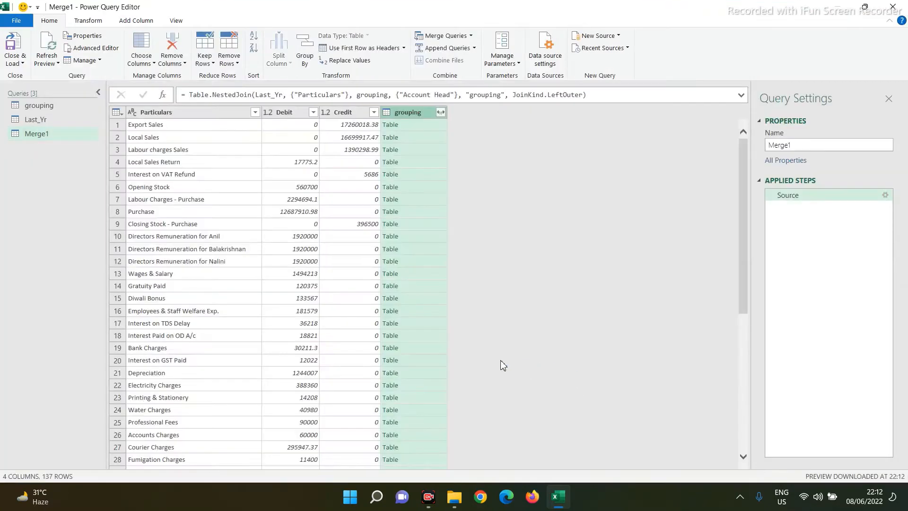
- Expand the merged grouping column to only Account Head, without the original column name as prefix
click(440, 112)
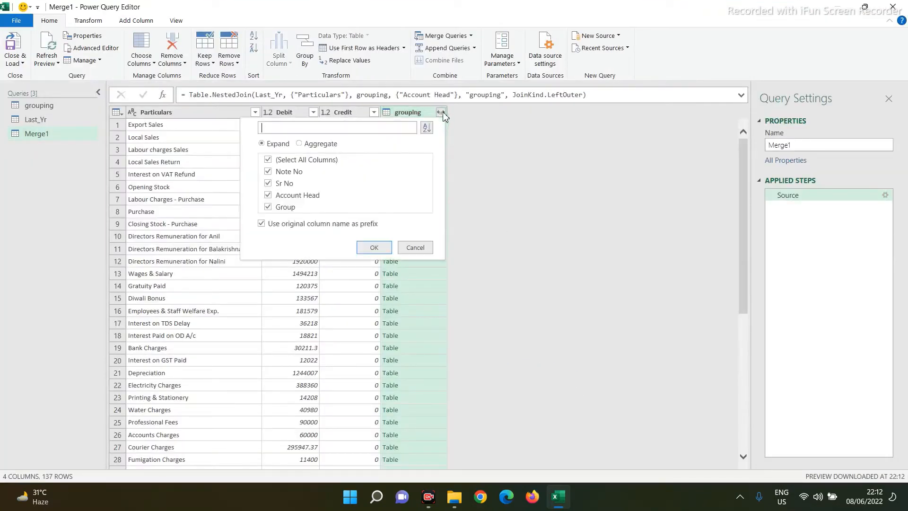
click(269, 161)
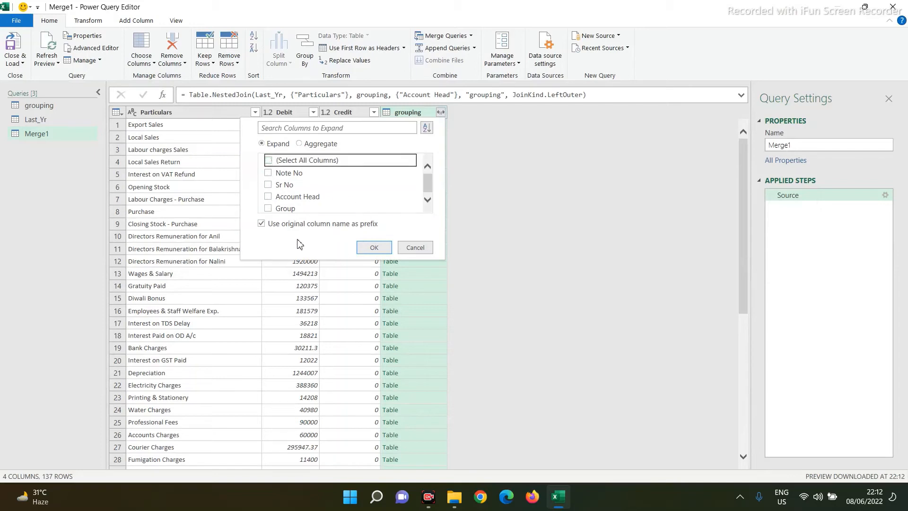
click(262, 224)
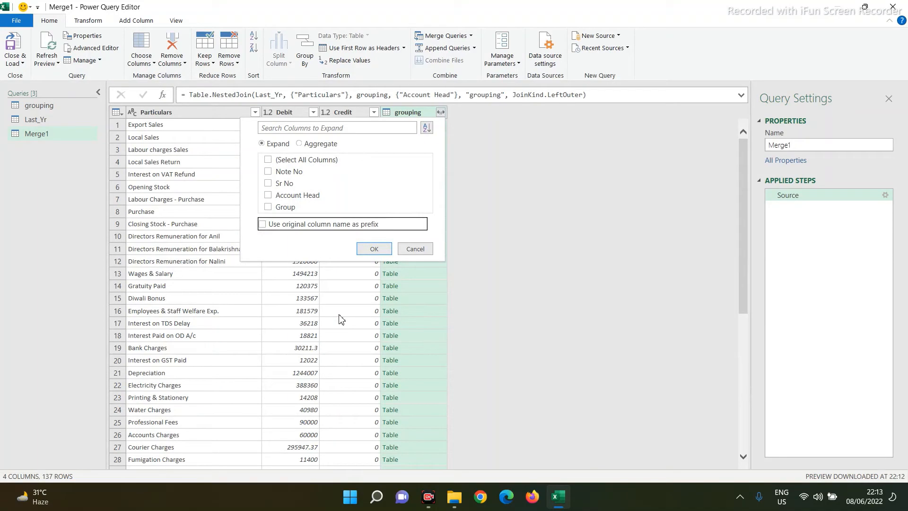
click(268, 195)
click(374, 248)
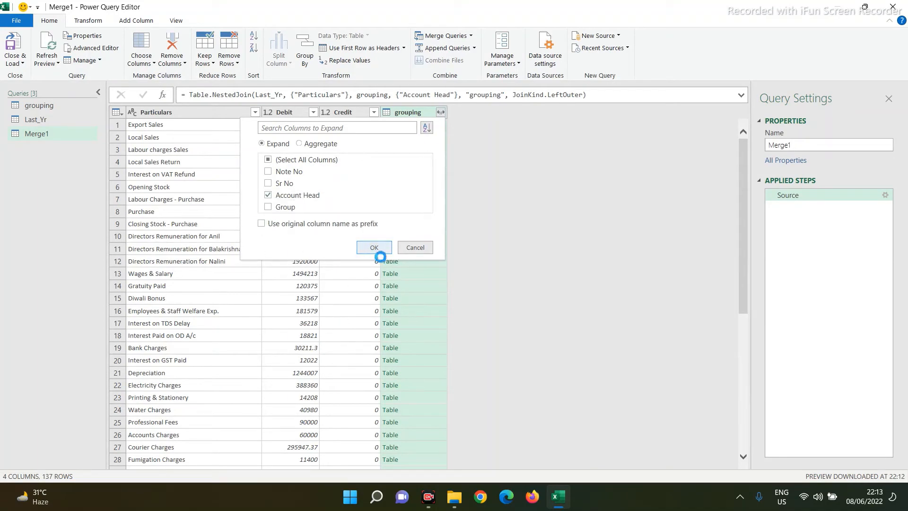
- Filter the expanded Account Head column to keep only the null rows
scroll(484, 192, down, 20)
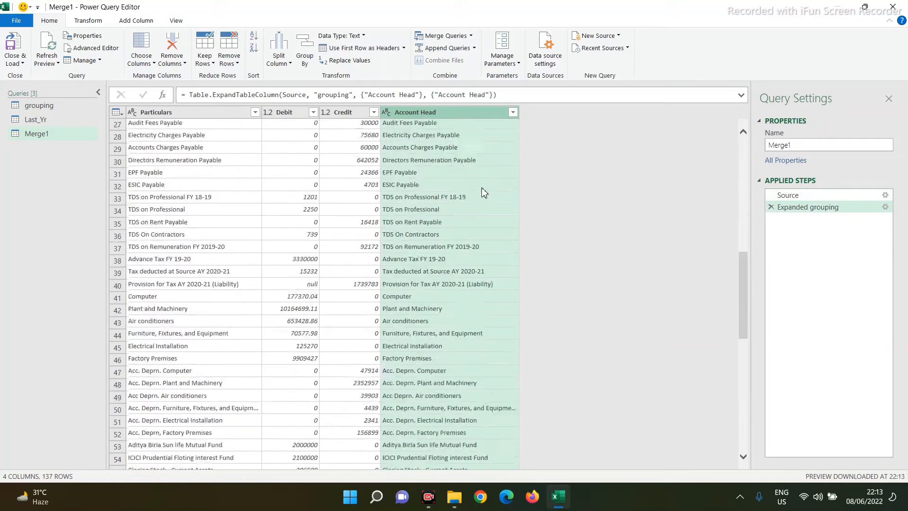
scroll(485, 192, down, 1)
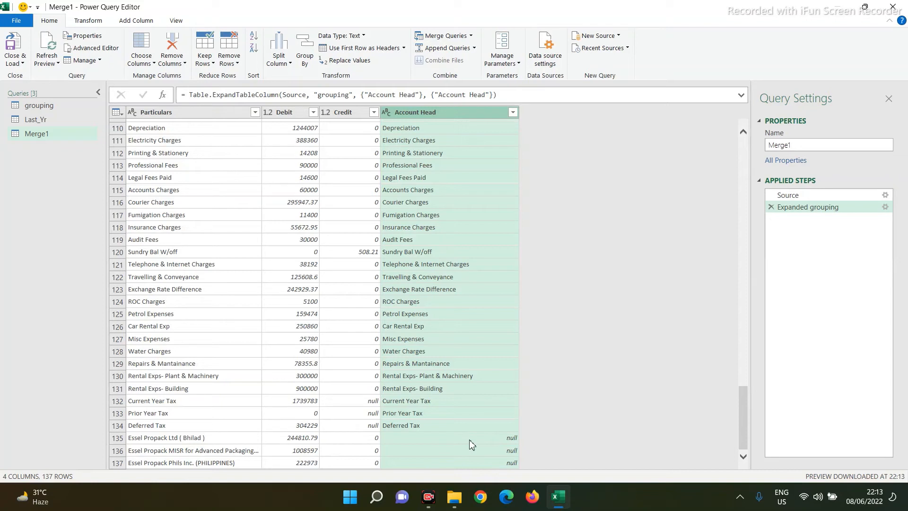
click(513, 112)
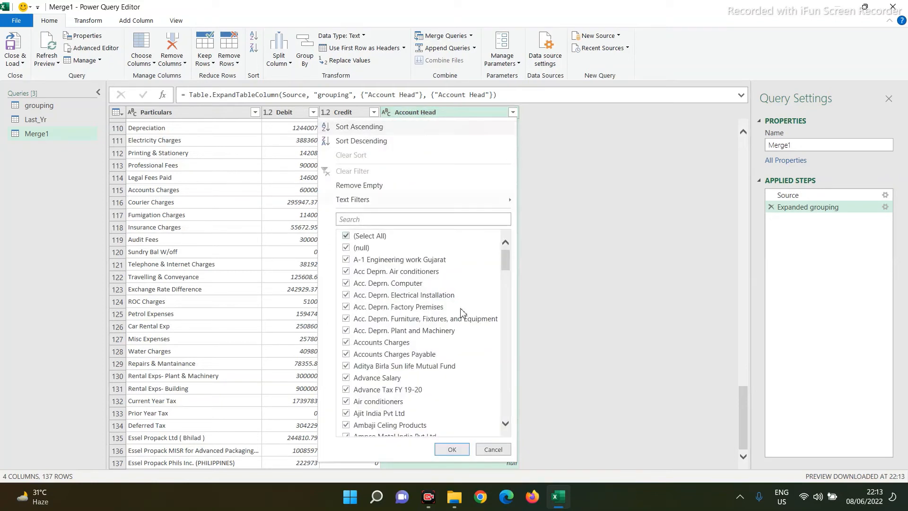
click(347, 248)
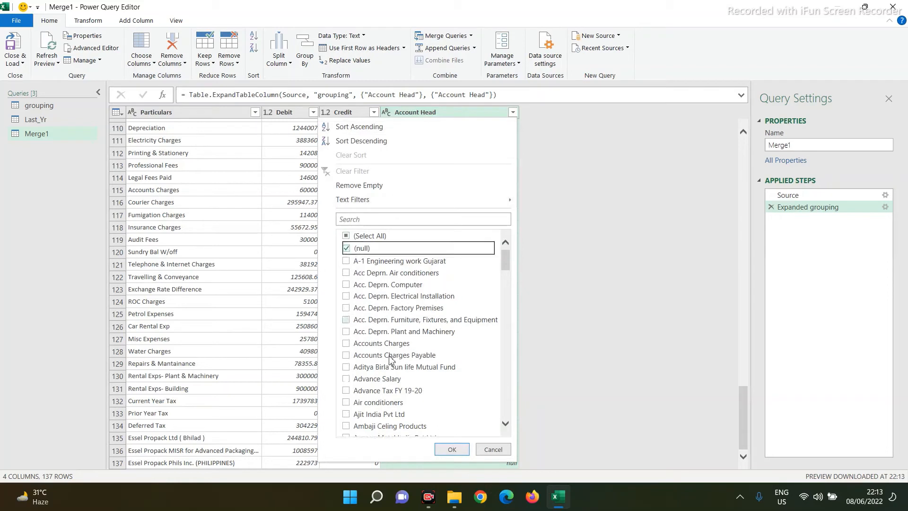
click(452, 449)
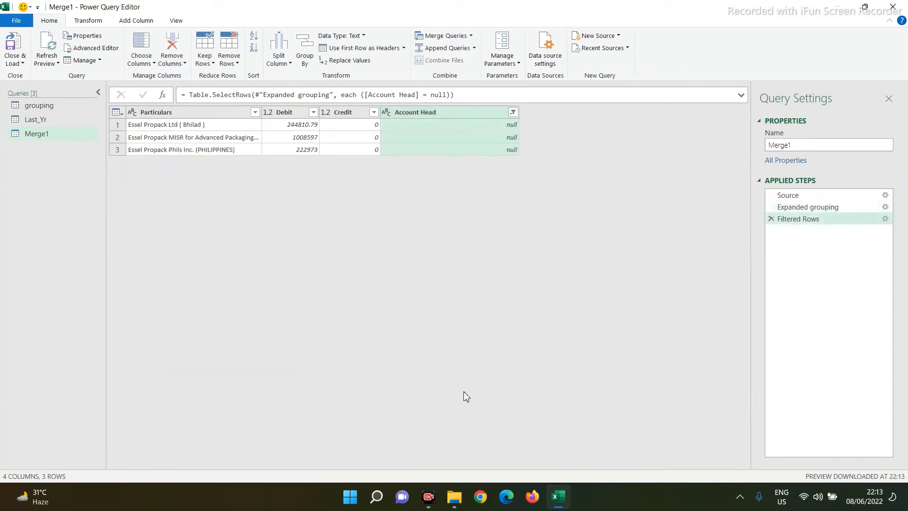
- Remove the Account Head column from the merged query and load the result into the workbook
right_click(453, 113)
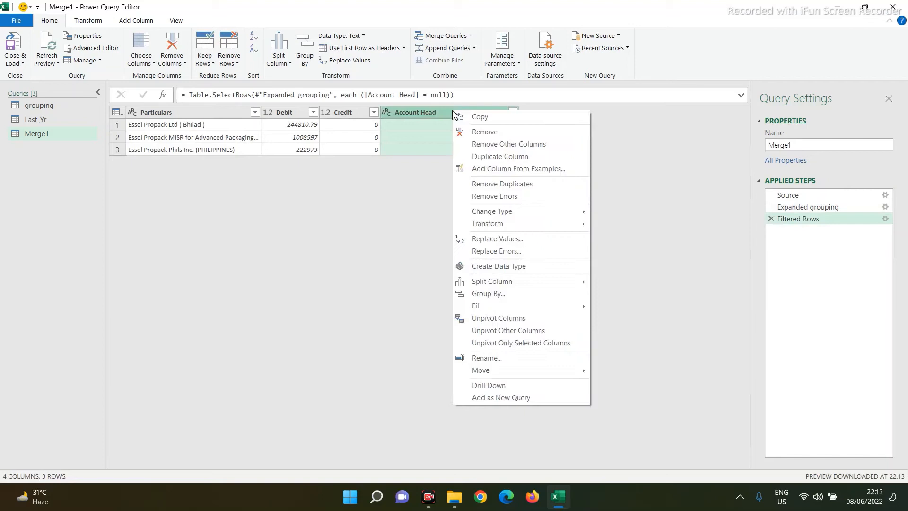
click(483, 132)
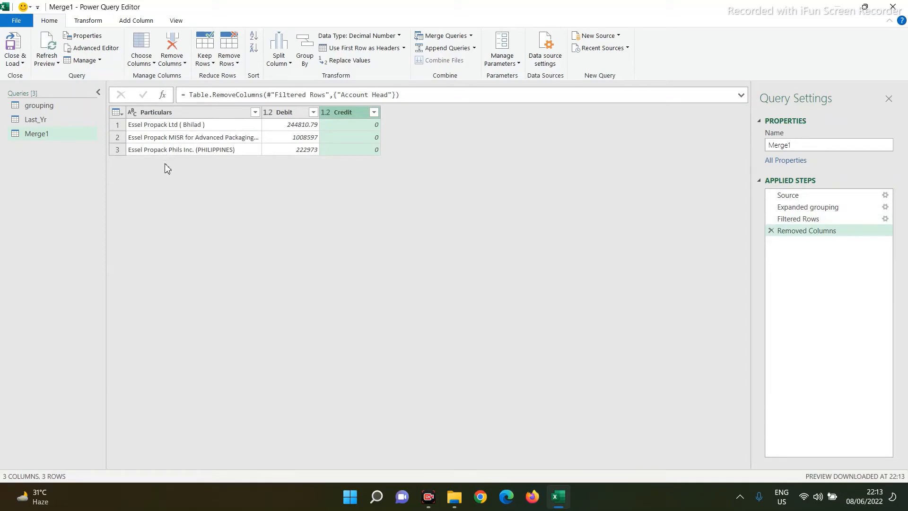
click(22, 64)
click(34, 76)
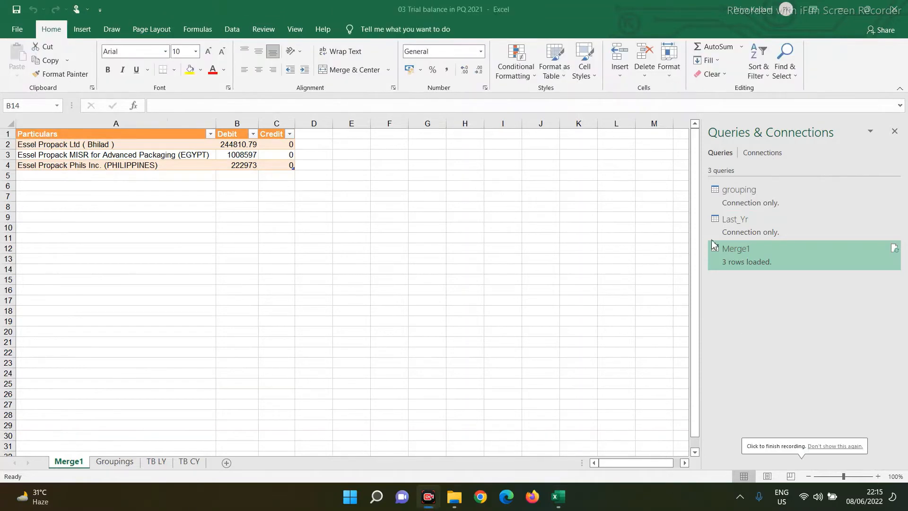
- Rename the Merge1 query as "missing accounts last year"
right_click(744, 256)
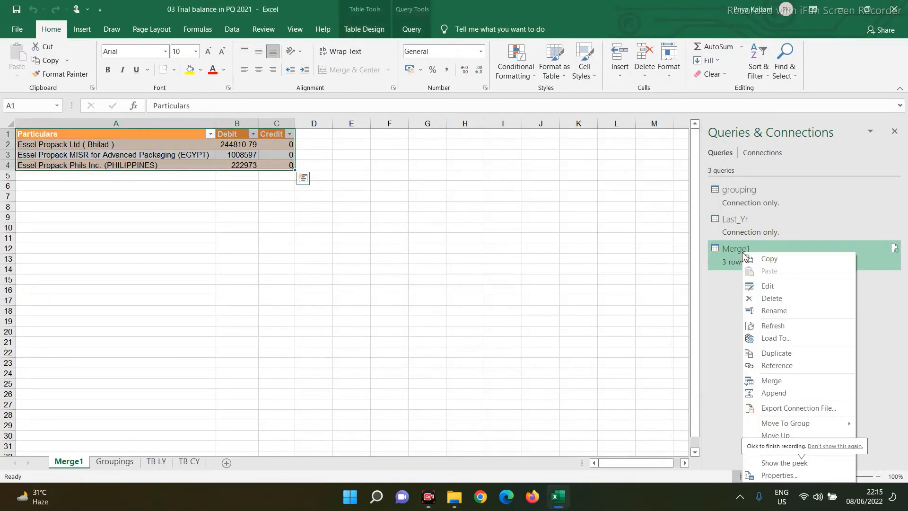
click(771, 311)
text(m)
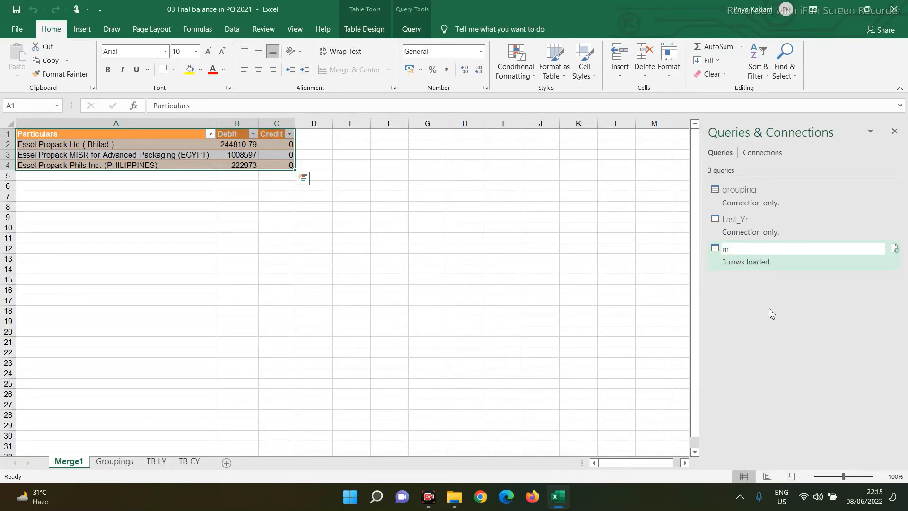
text(issing accounts last year)
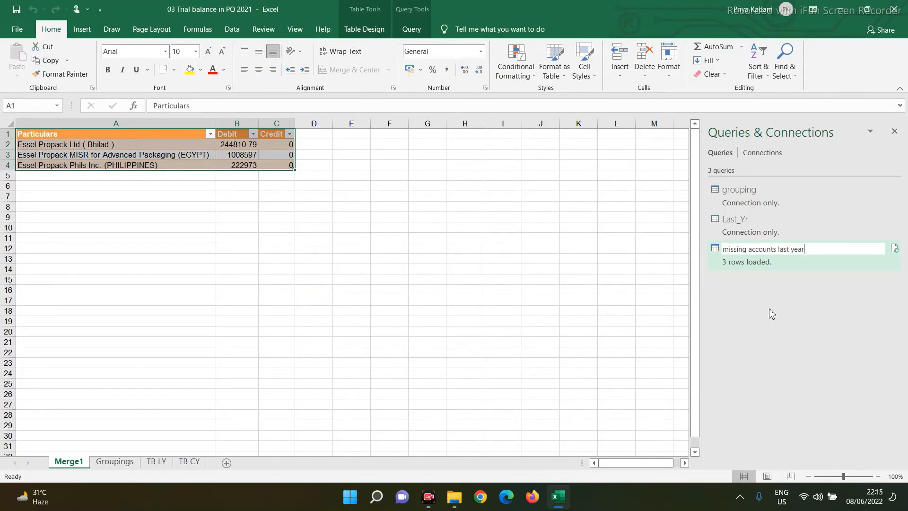
key(Return)
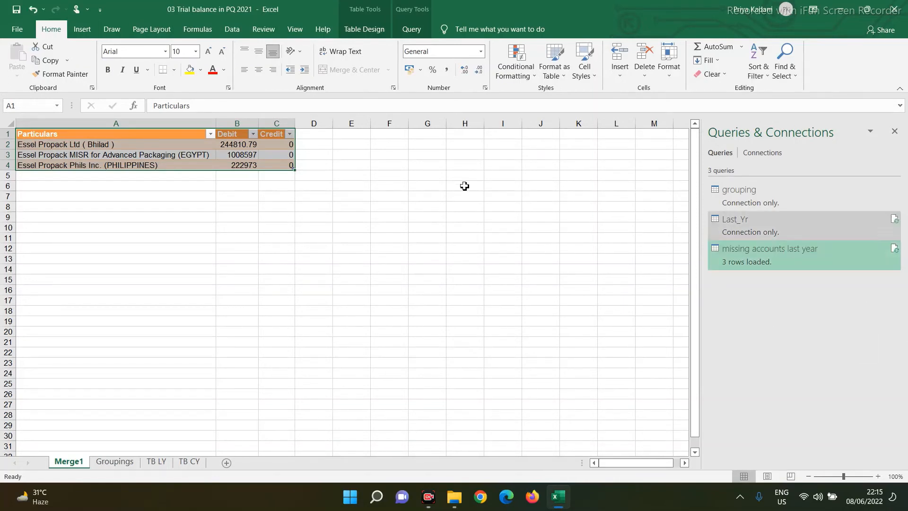
- Copy the three account names in the Particulars column of the Merge1 sheet
click(87, 151)
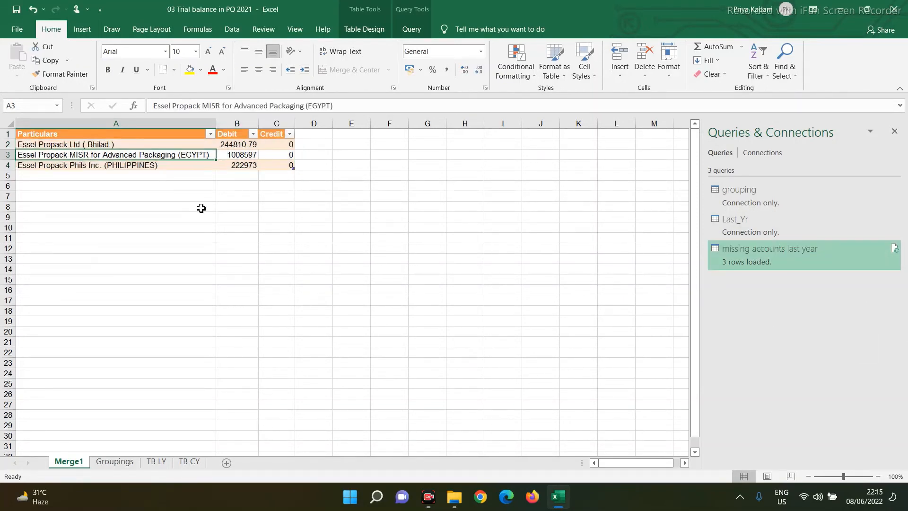
key(Up)
key(shift+Down)
key(shift+Down)
key(ctrl+c)
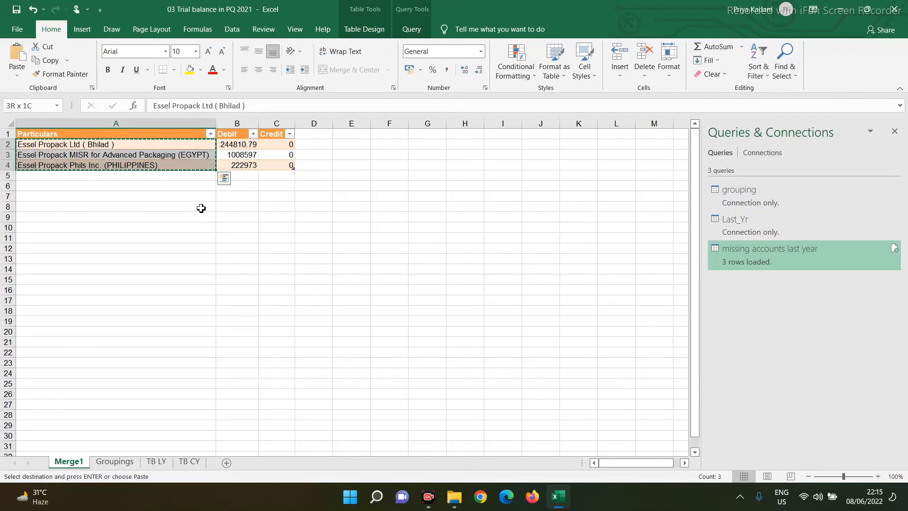
- Paste the copied account names beside the Sundry Debtors rows of the Groupings sheet, starting at cell F258
key(ctrl+Page_Down)
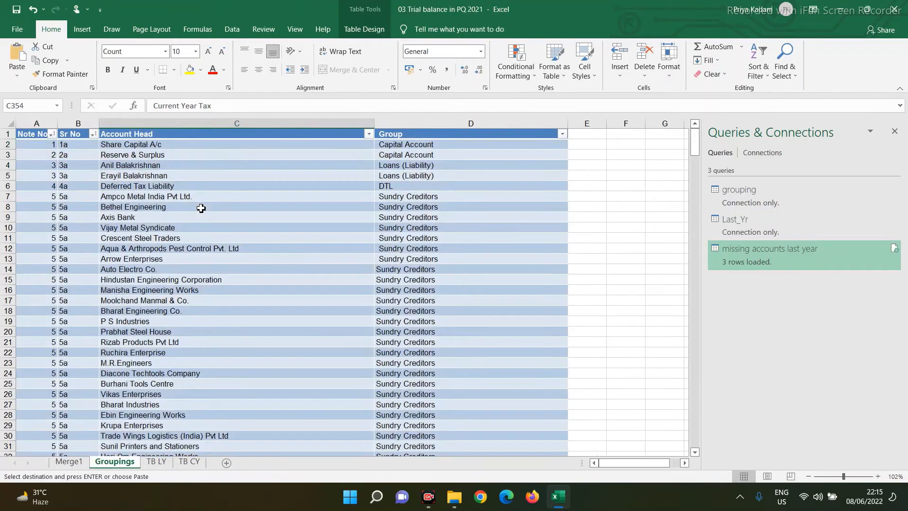
key(Page_Down)
key(Page_Down)
key(Page_Down)
key(Page_Down)
key(Page_Down)
key(Page_Down)
key(Page_Down)
key(Page_Down)
key(Page_Down)
key(Page_Down)
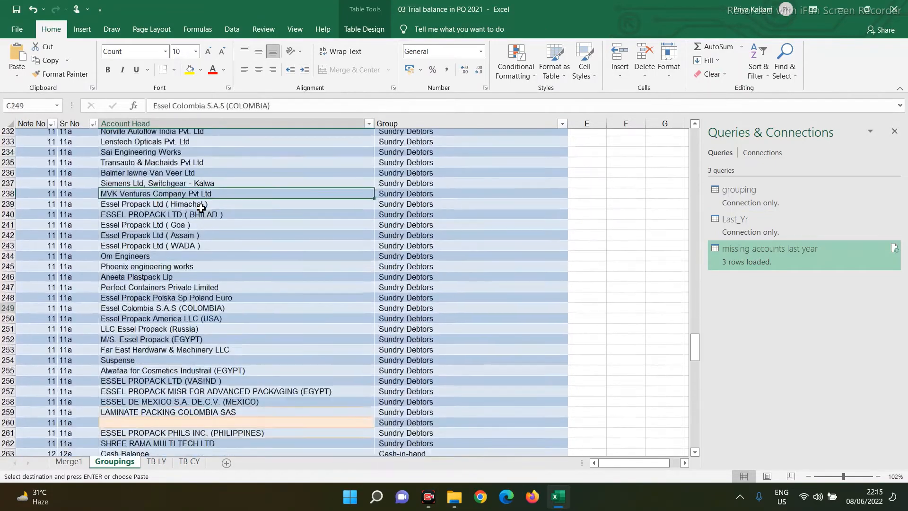
key(Page_Down)
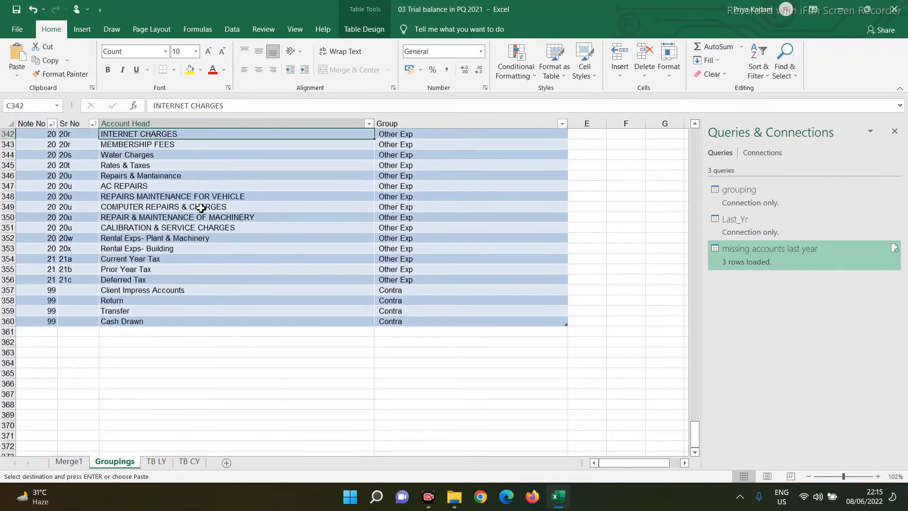
key(Page_Up)
key(Page_Up)
key(Page_Up)
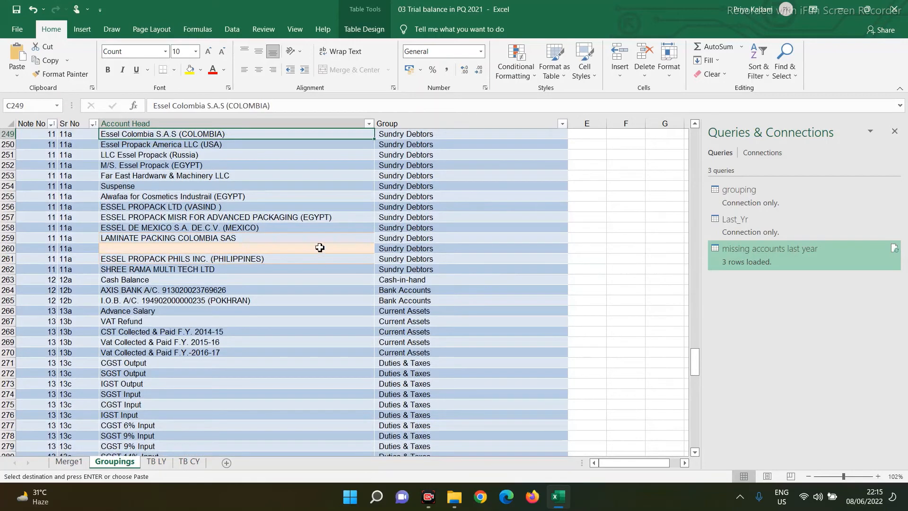
click(625, 229)
key(ctrl+v)
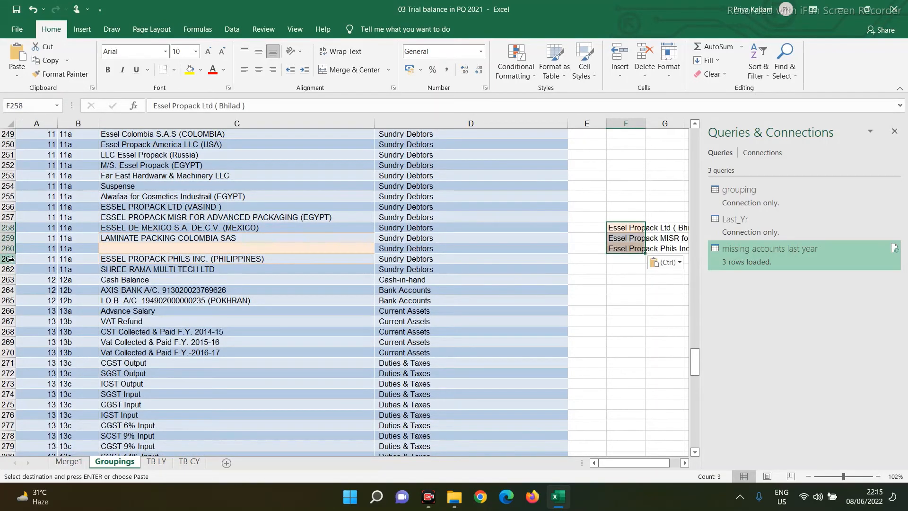
- Insert two blank rows above row 261 in the Groupings sheet
drag(8, 259, 11, 268)
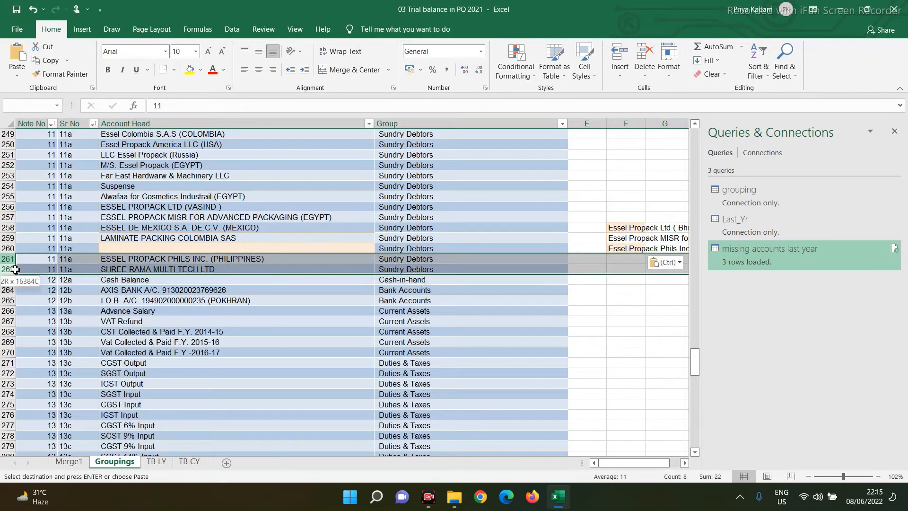
right_click(125, 266)
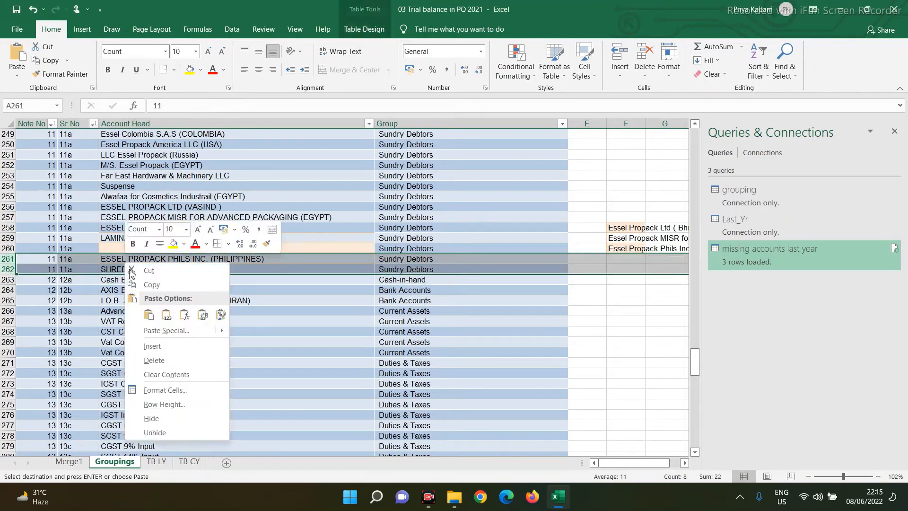
click(153, 346)
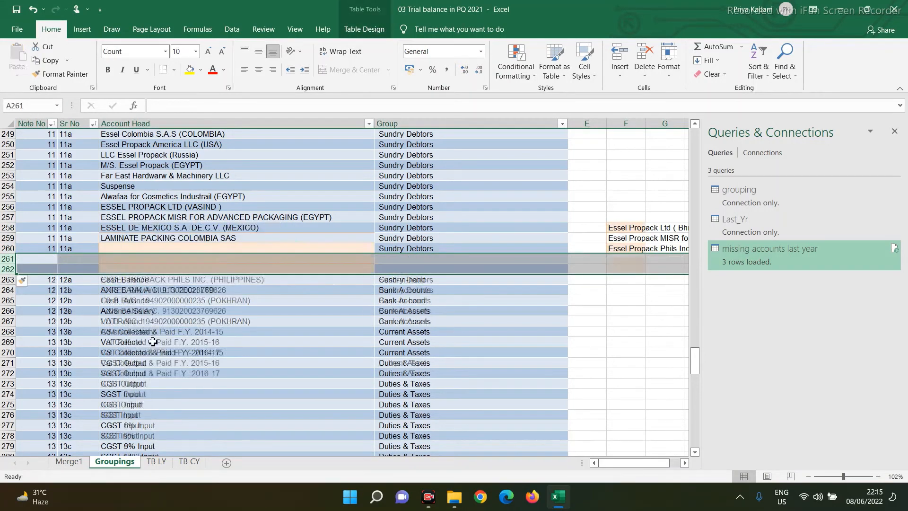
- Copy Note No 11 and Sr No 11a from row 260 into the two new rows
click(52, 257)
drag(50, 249, 52, 268)
key(ctrl+c)
key(ctrl+v)
- Move the three account names from F258:F260 into the blank Account Head cells C260:C262
key(Right)
key(Right)
key(Right)
key(Right)
key(Right)
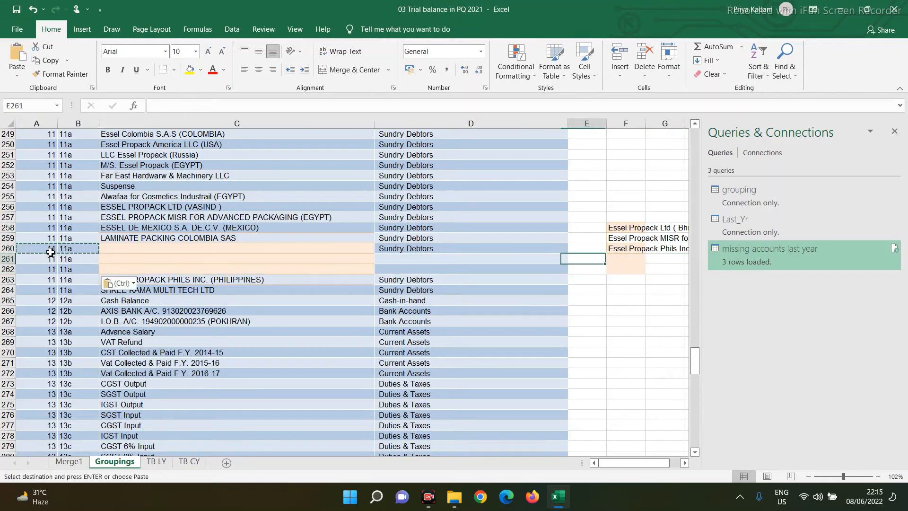
key(Up)
key(Up)
key(Up)
key(shift+Down)
key(shift+Down)
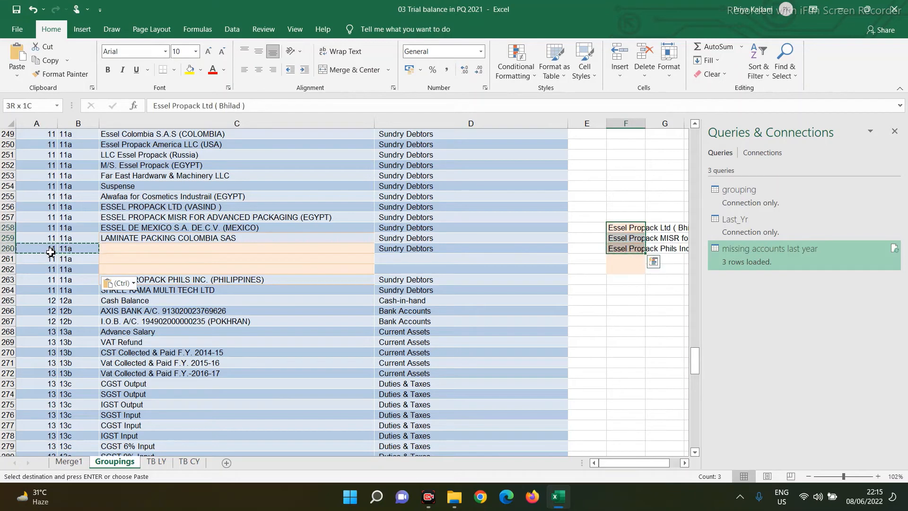
key(ctrl+c)
key(Left)
key(Left)
key(Left)
key(Left)
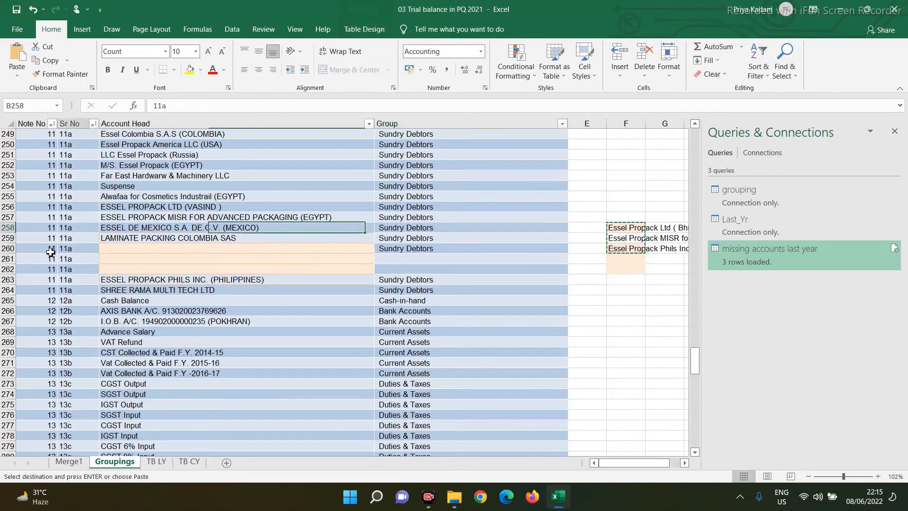
key(Down)
key(Down)
key(Right)
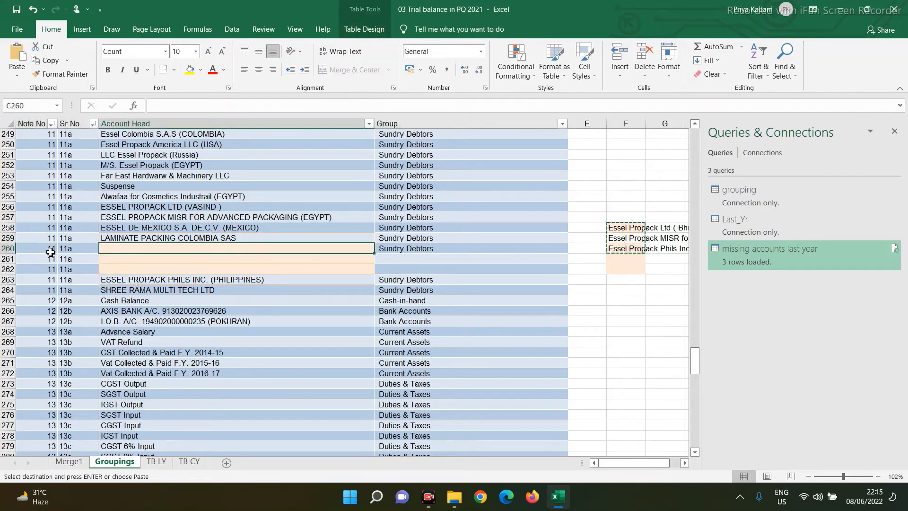
key(Return)
- Copy the group Sundry Debtors from D260 into the Group cells D261:D263
key(Right)
key(ctrl+c)
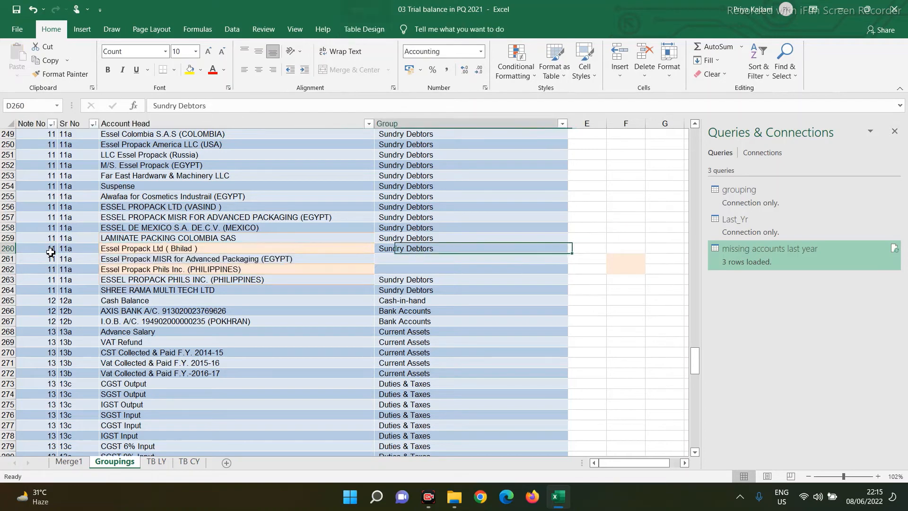
key(Down)
key(shift+Down)
key(shift+Down)
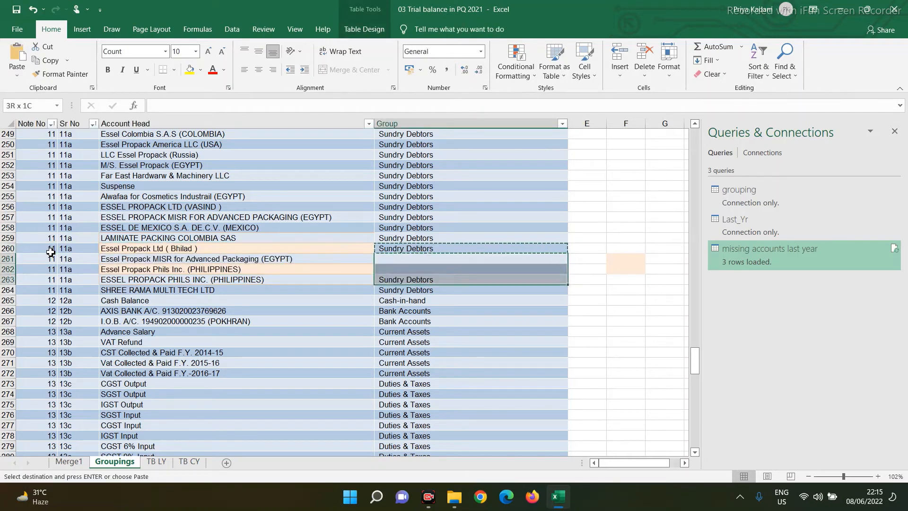
key(ctrl+v)
key(Escape)
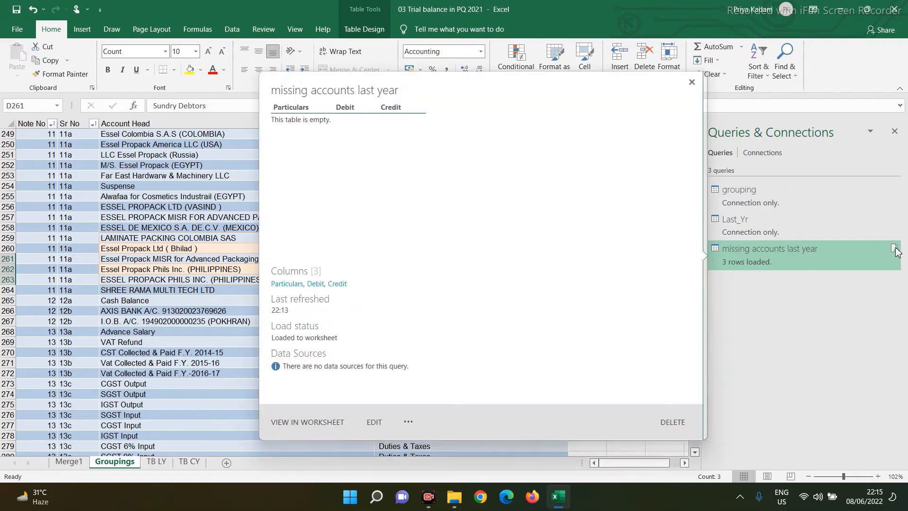
- Refresh the "missing accounts last year" query
click(894, 249)
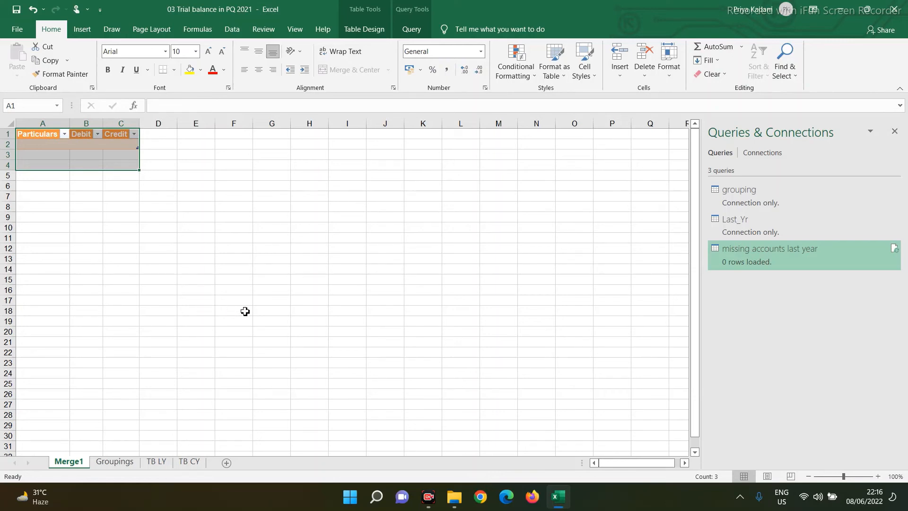
- Load the current year trial balance table from the TB CY sheet into the Power Query Editor
click(194, 463)
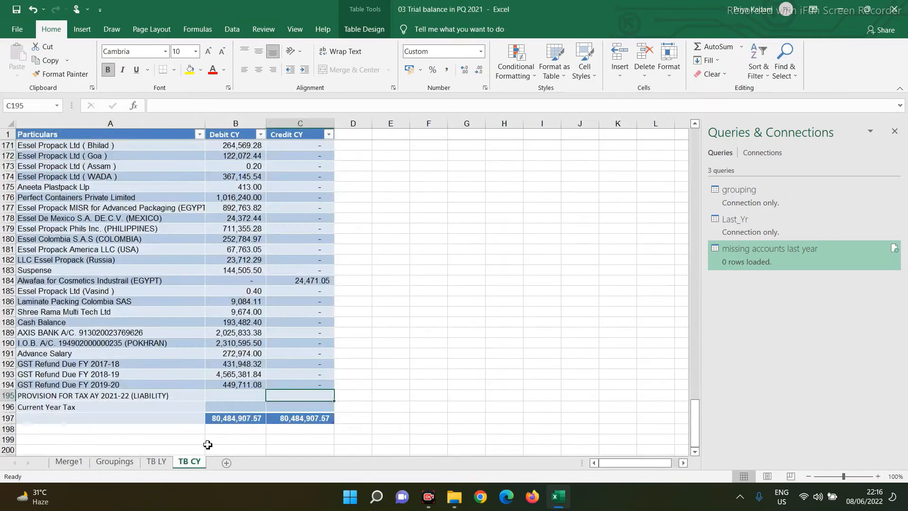
click(187, 364)
click(232, 29)
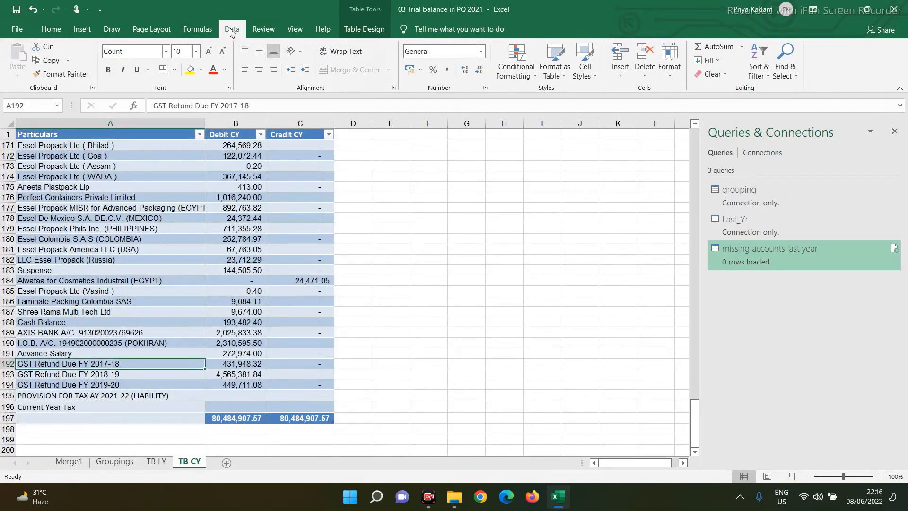
click(105, 55)
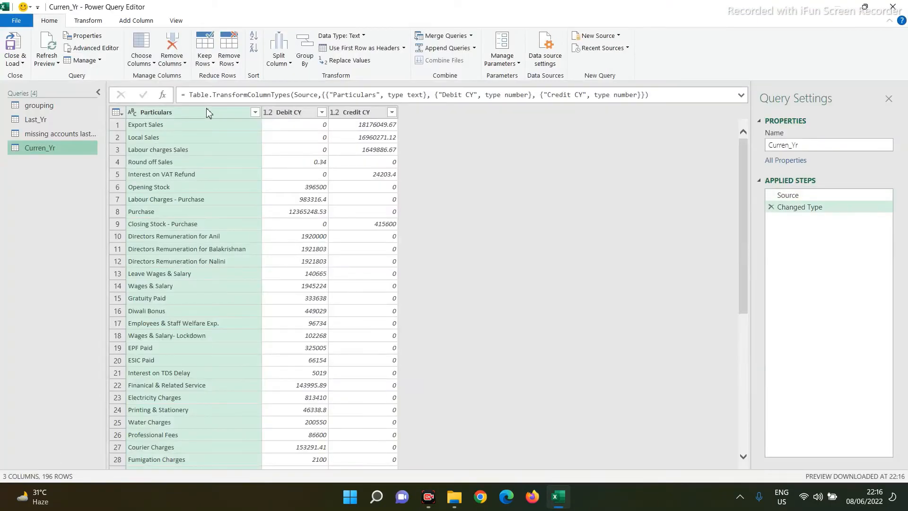
- Filter the null rows out of the Particulars column in the Curren_Yr query
click(255, 112)
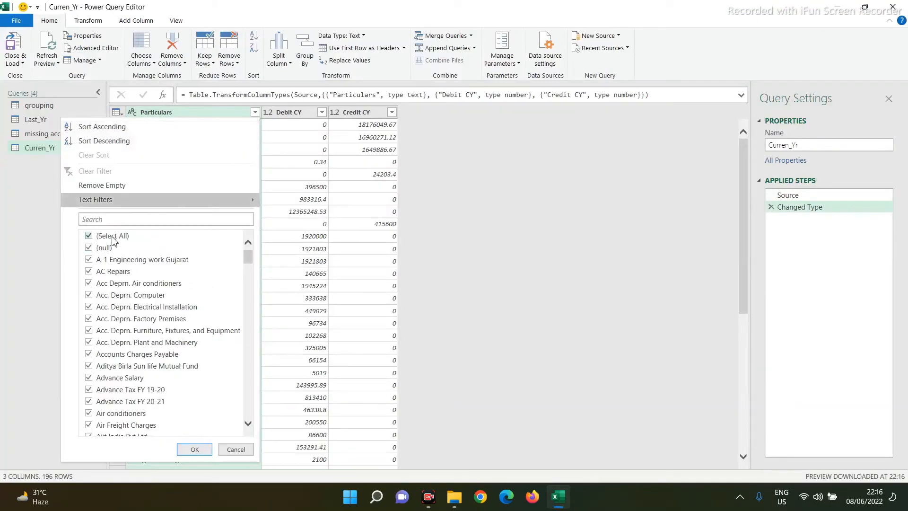
click(88, 248)
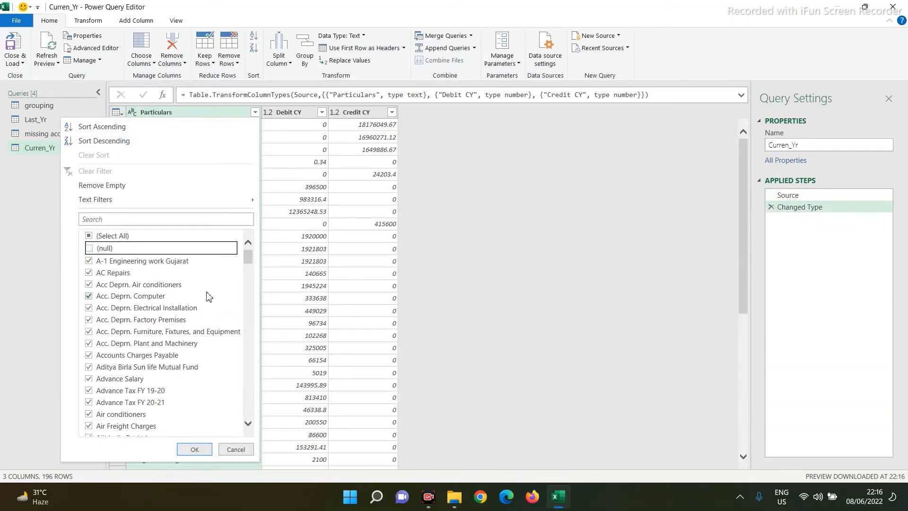
click(201, 449)
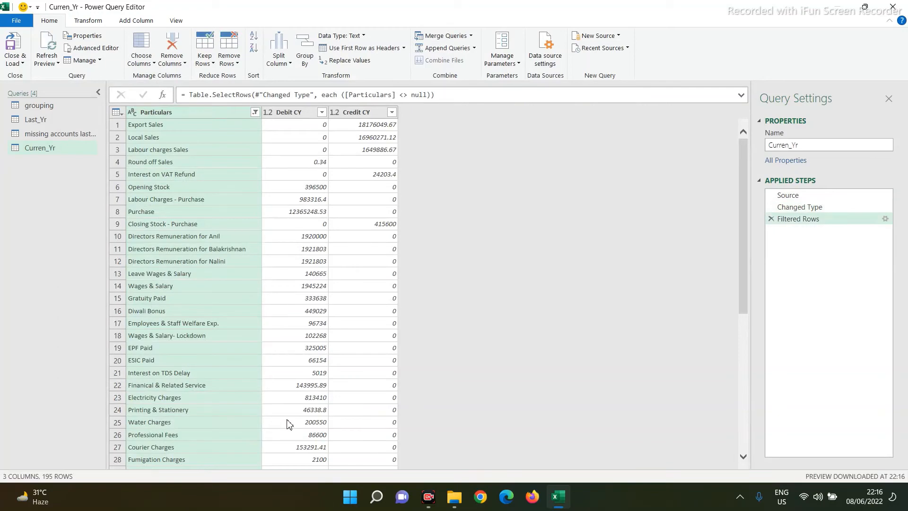
- Close the query editor and load the Curren_Yr query as a connection only
click(23, 64)
click(47, 87)
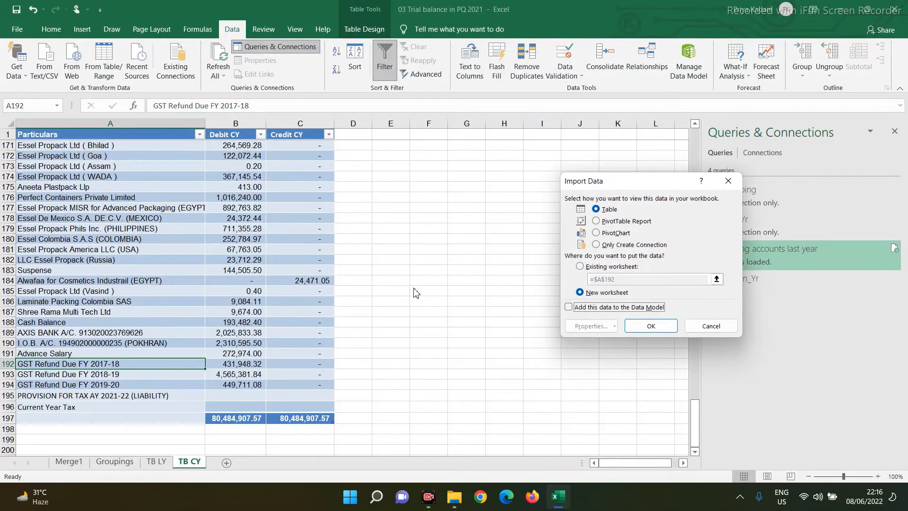
click(596, 245)
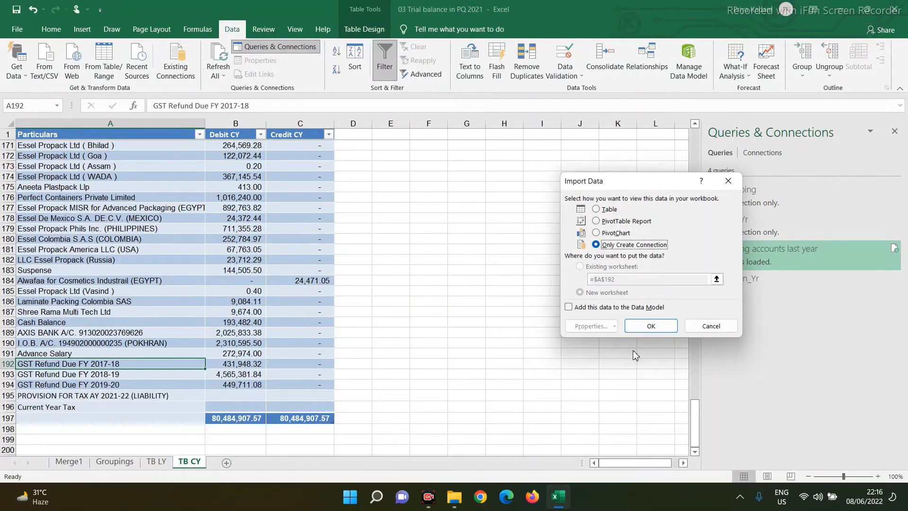
click(650, 327)
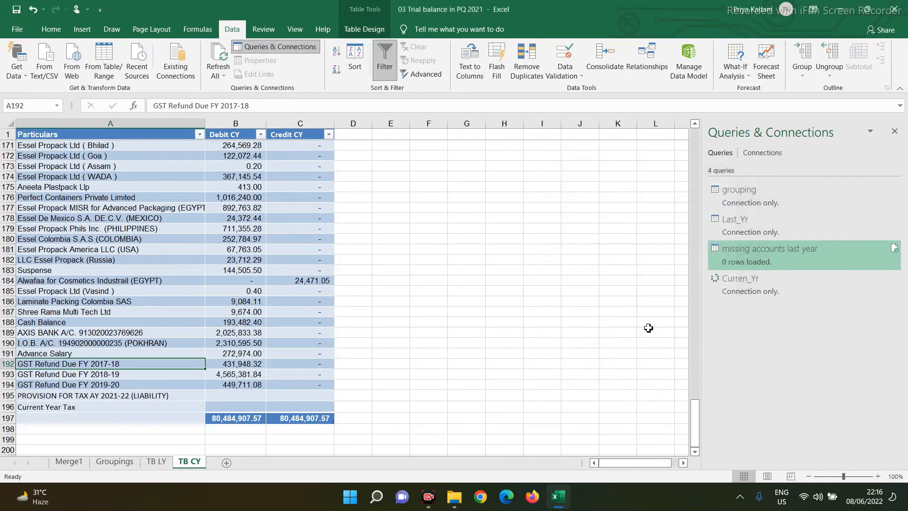
mouse_move(754, 289)
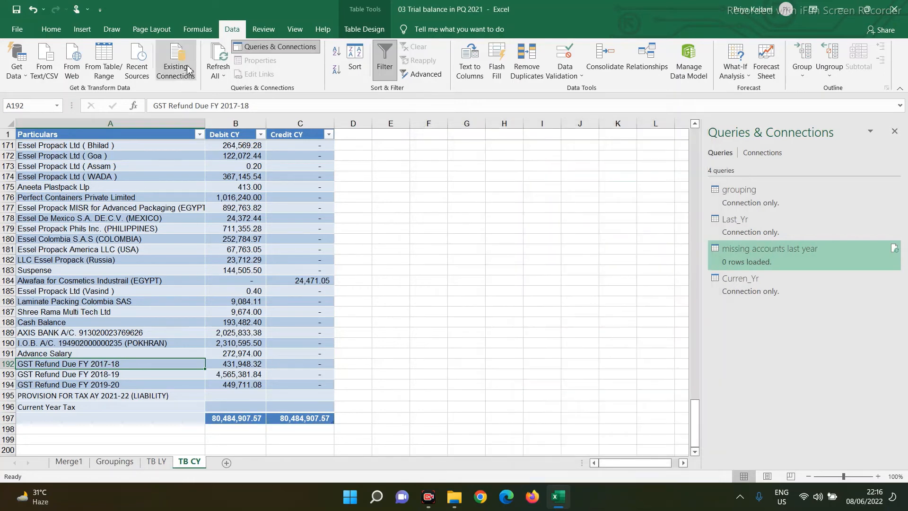
- Merge the Curren_Yr query with the grouping query, matching Particulars to Account Head with a Left Outer join
click(20, 74)
mouse_move(94, 228)
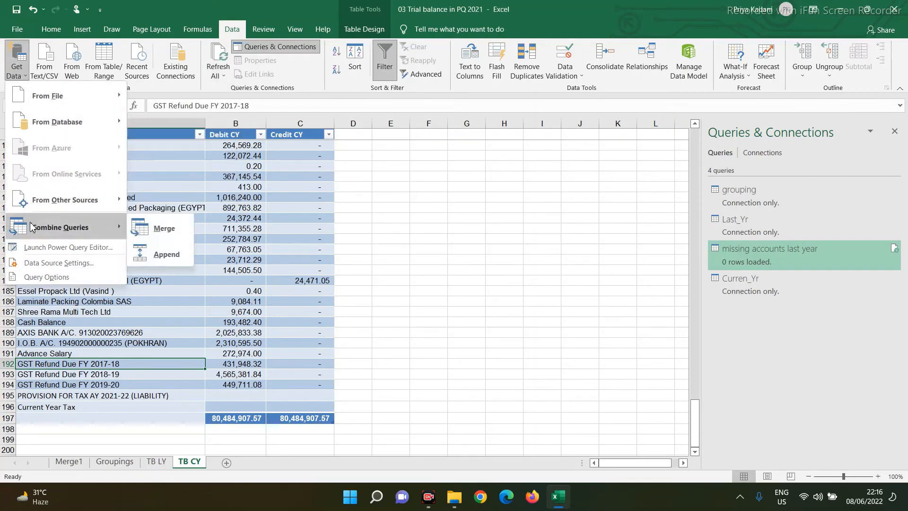
click(156, 231)
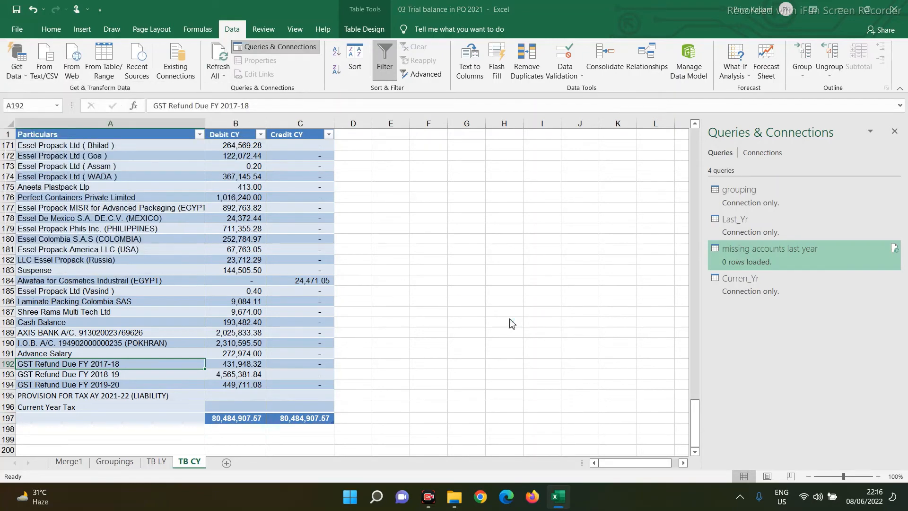
click(298, 136)
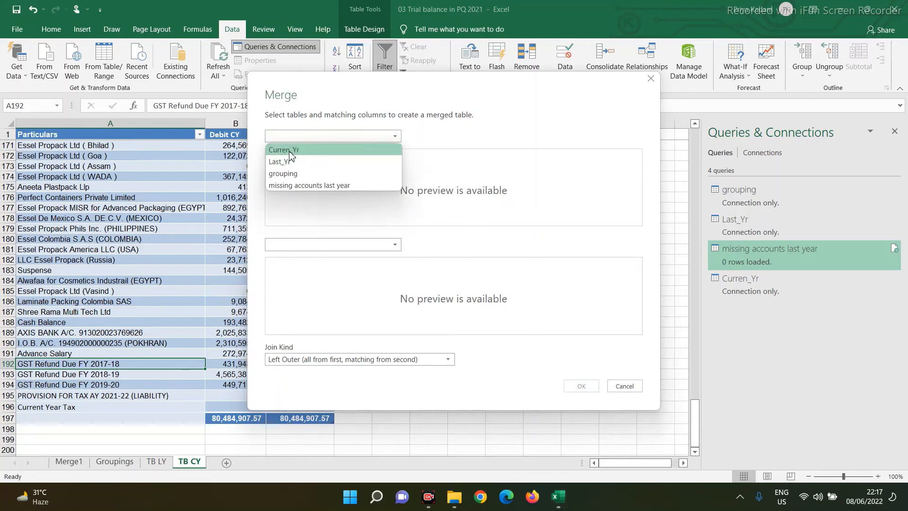
click(290, 152)
click(295, 245)
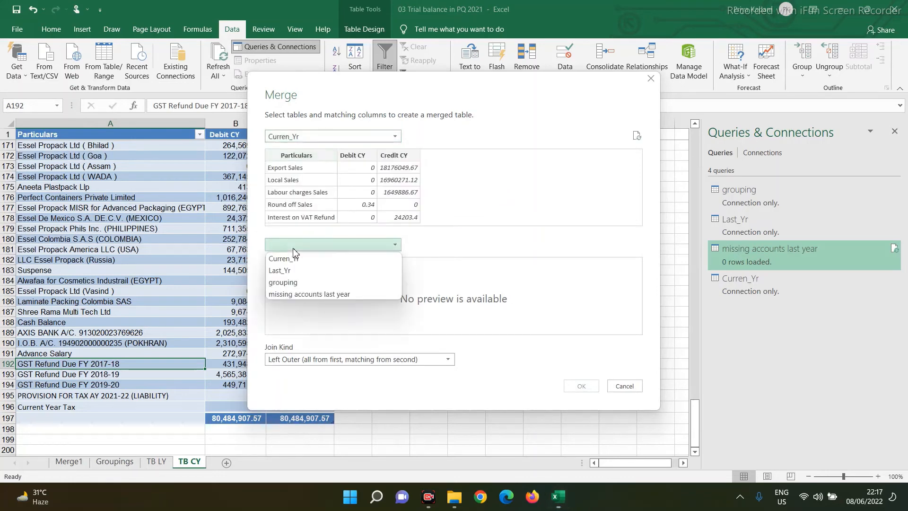
click(290, 284)
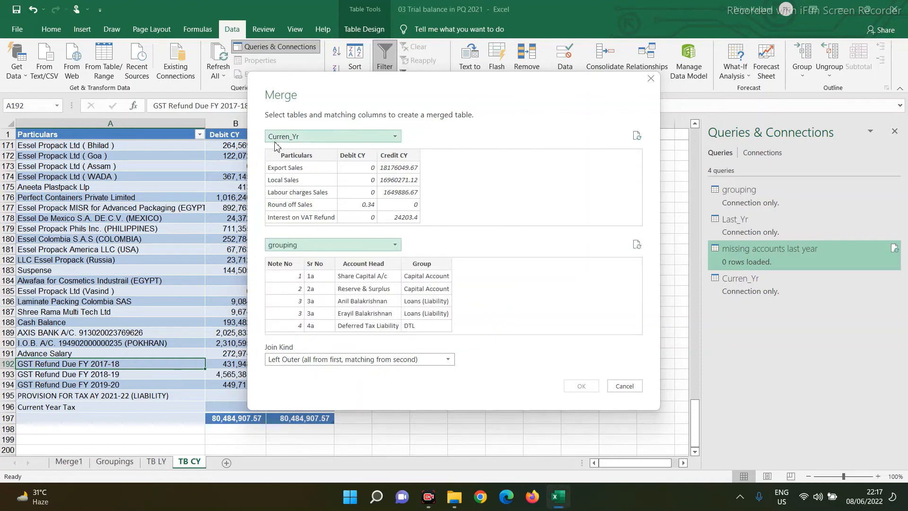
click(284, 168)
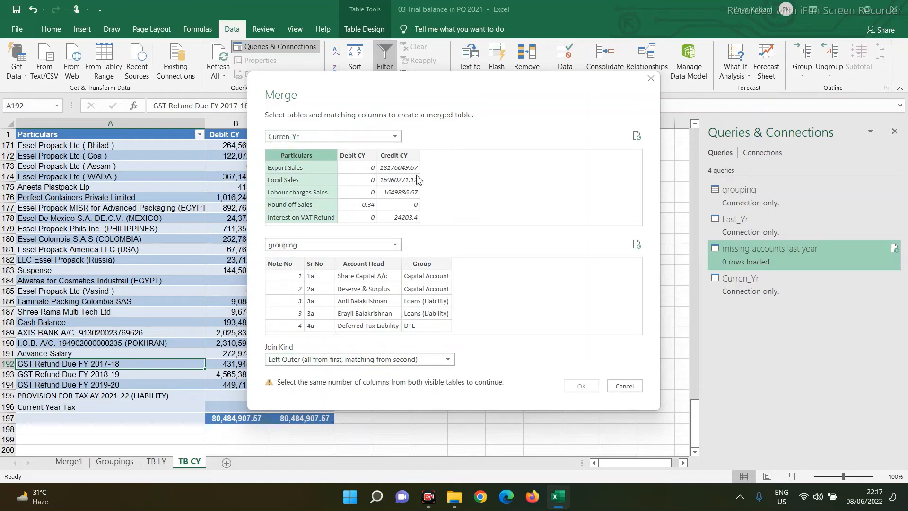
click(363, 264)
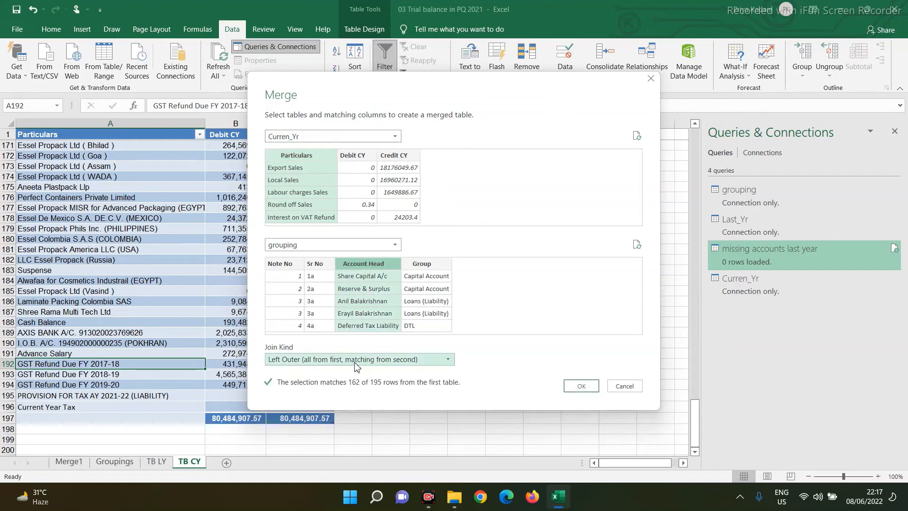
click(590, 388)
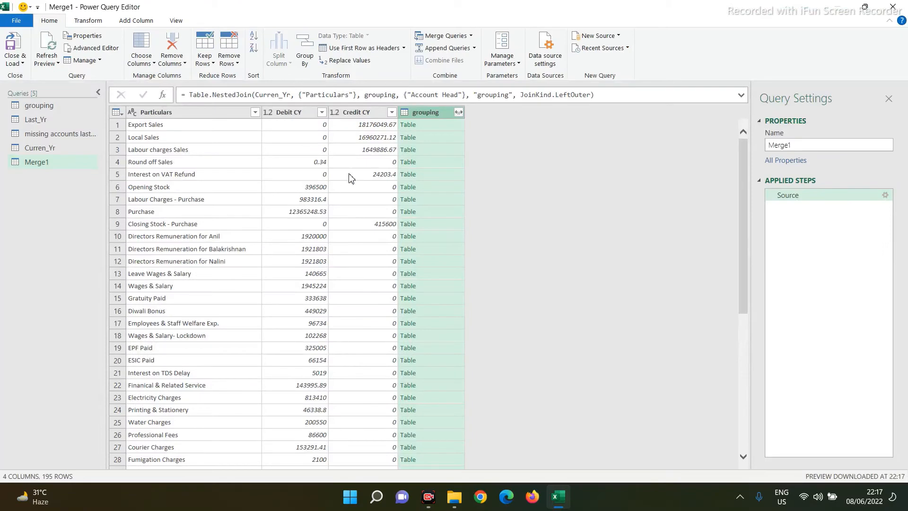
- Expand the merged grouping column to only Account Head, without the original column name as prefix
click(458, 114)
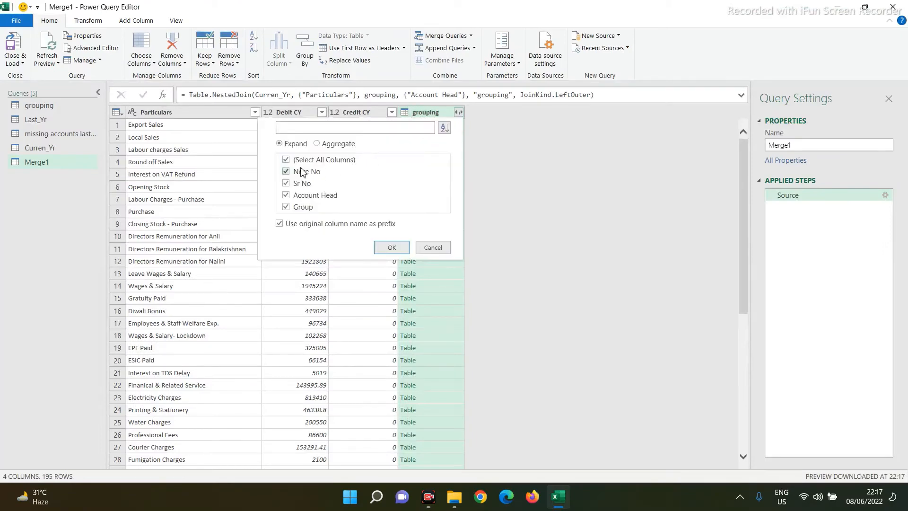
click(287, 161)
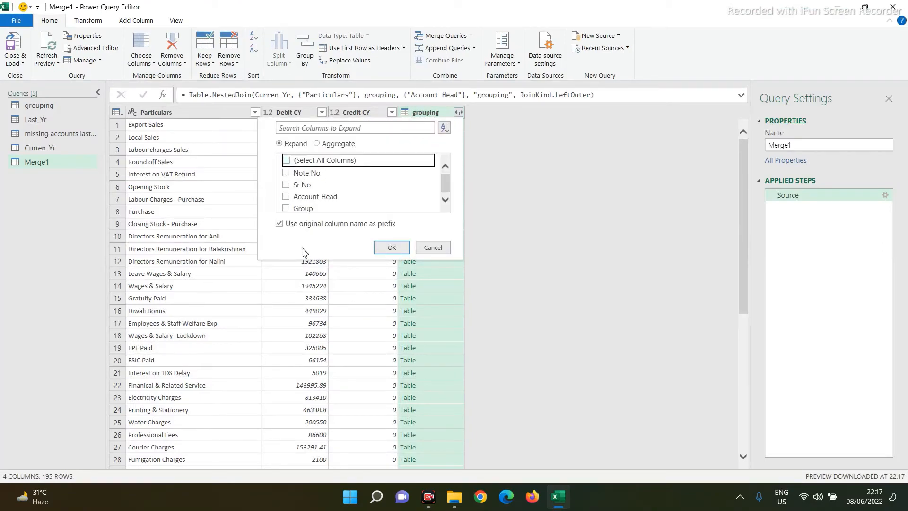
click(286, 196)
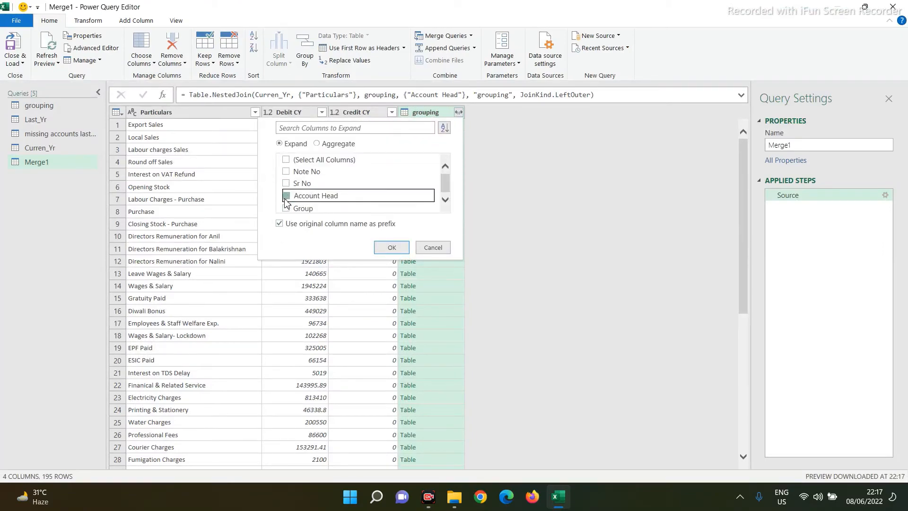
click(279, 225)
click(279, 225)
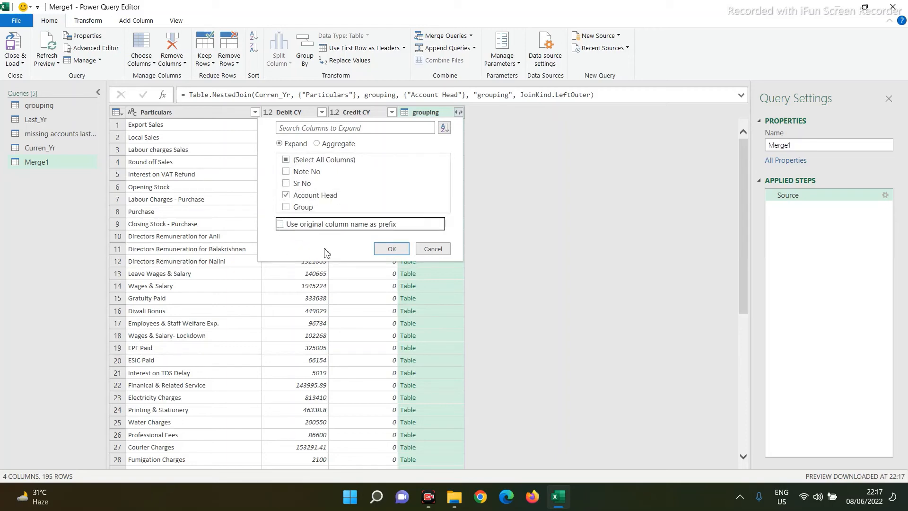
click(395, 249)
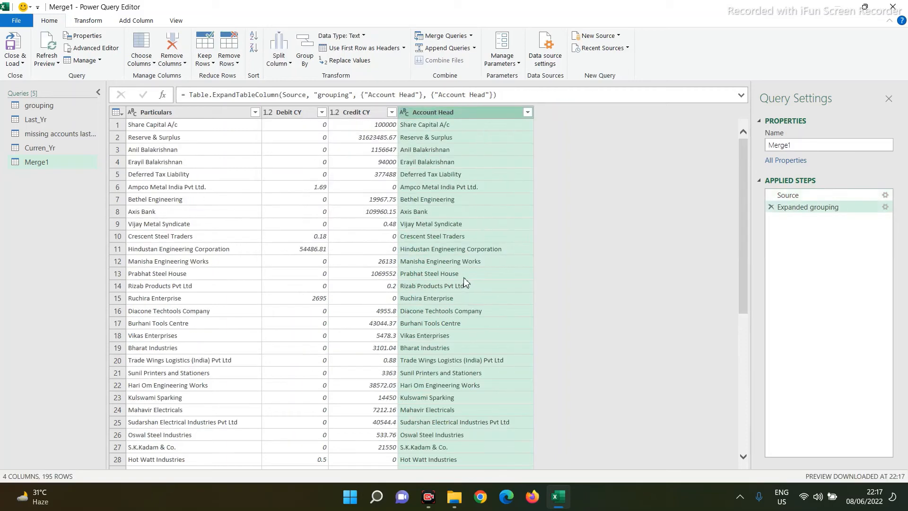
- Filter the Account Head column to null rows only and review the unmatched accounts
click(527, 112)
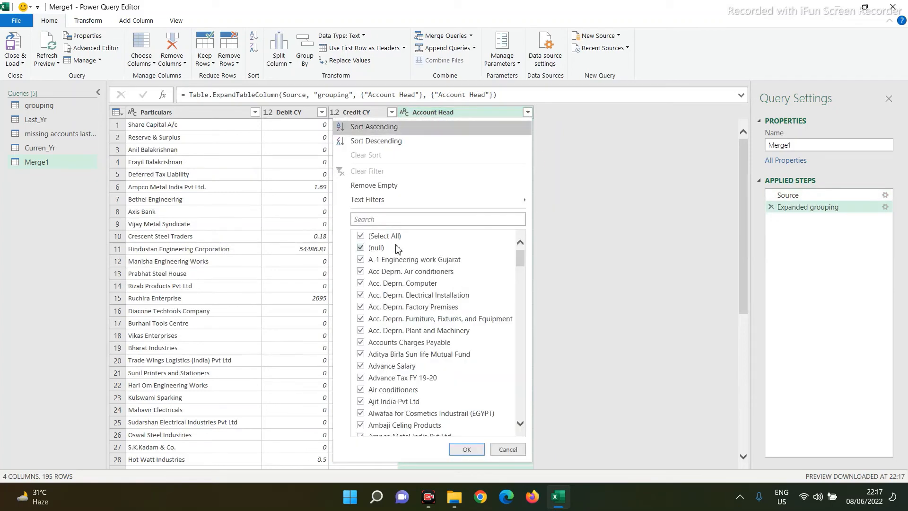
click(370, 236)
click(364, 248)
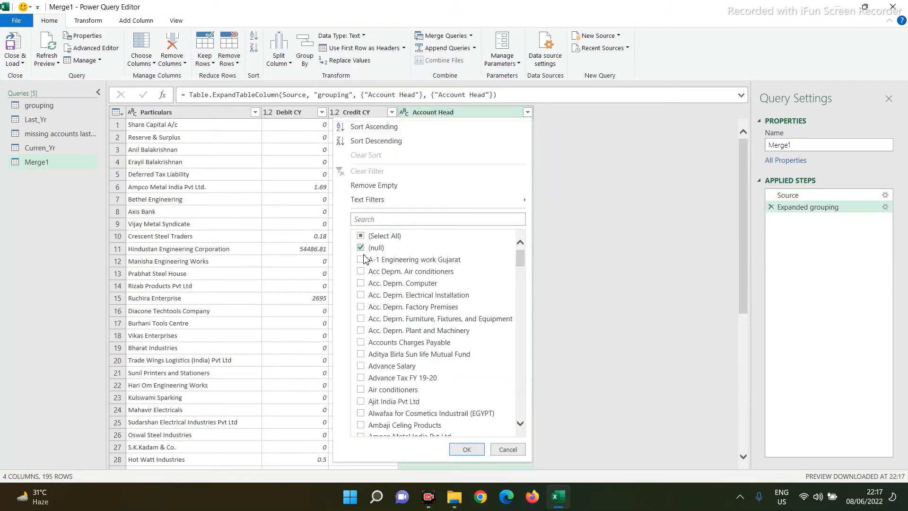
click(466, 449)
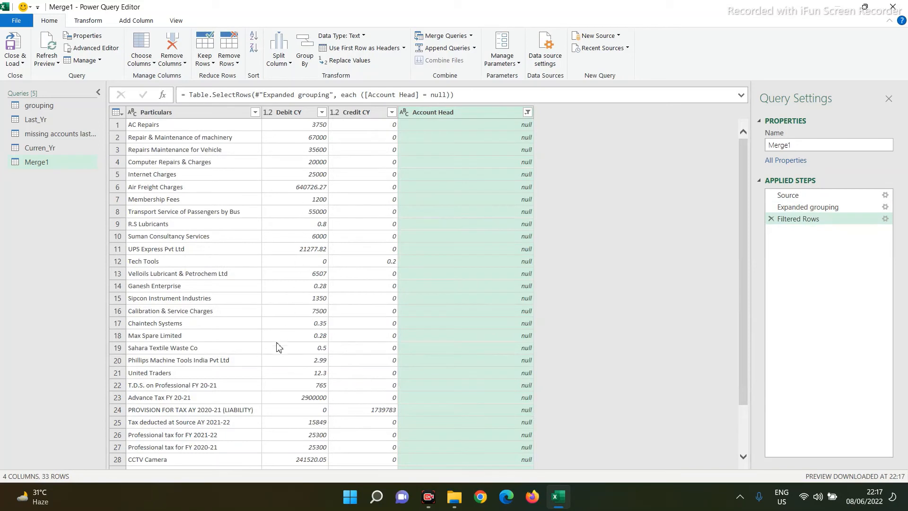
scroll(219, 181, down, 2)
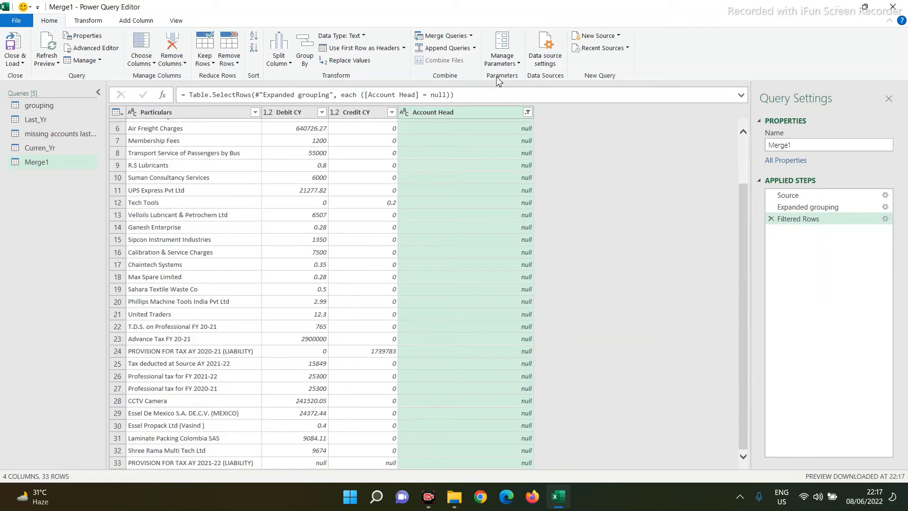
- Remove the Account Head column, then close the query editor and load the merged query to a worksheet
right_click(459, 114)
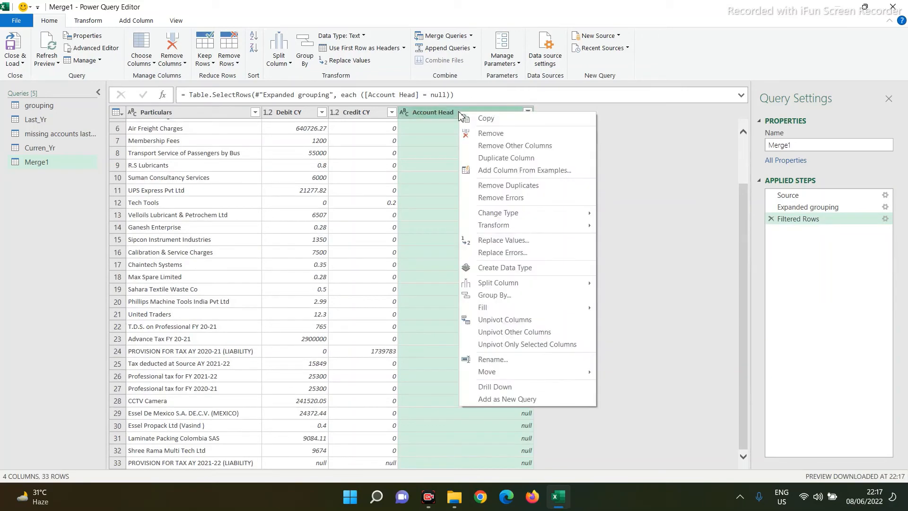
click(478, 134)
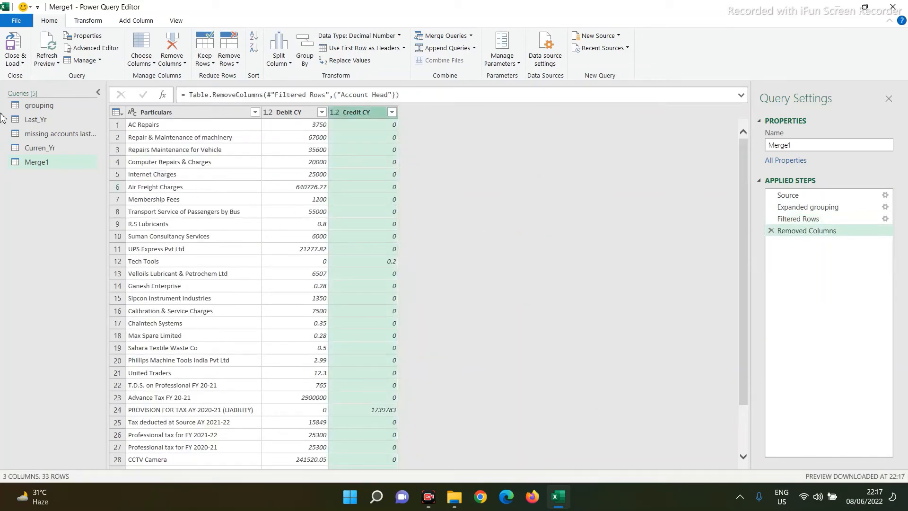
click(15, 65)
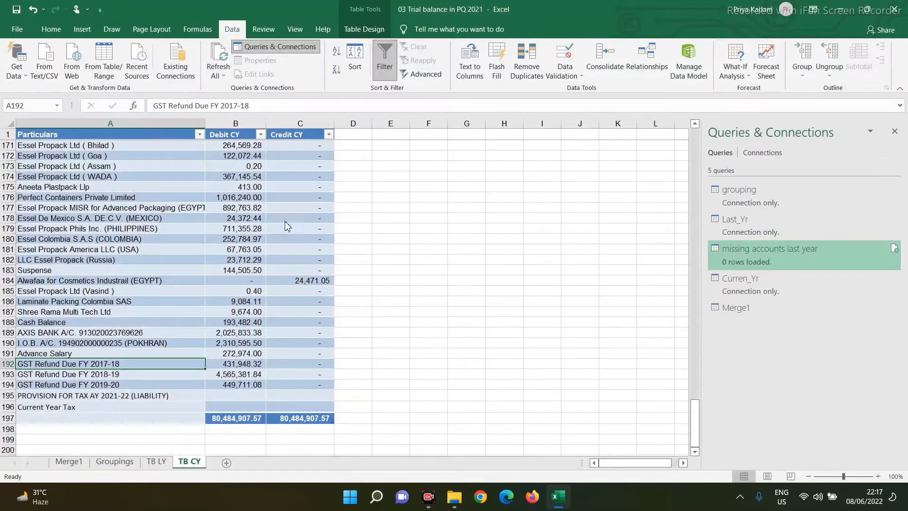
click(26, 84)
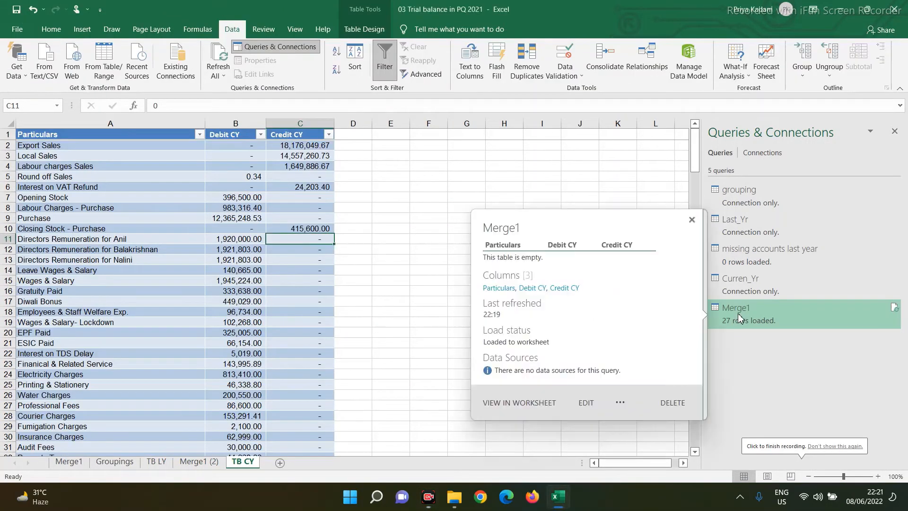
- Rename the Merge1 query as "missing accounts current year"
right_click(749, 316)
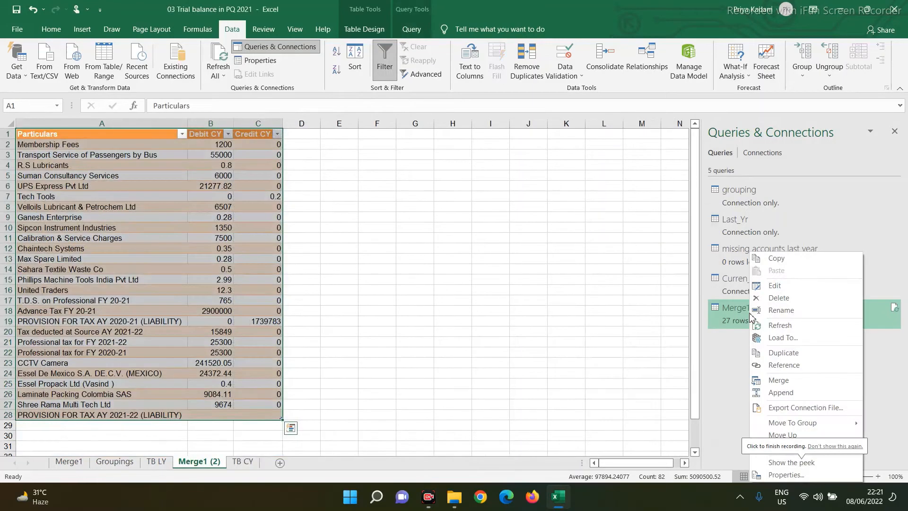
click(780, 310)
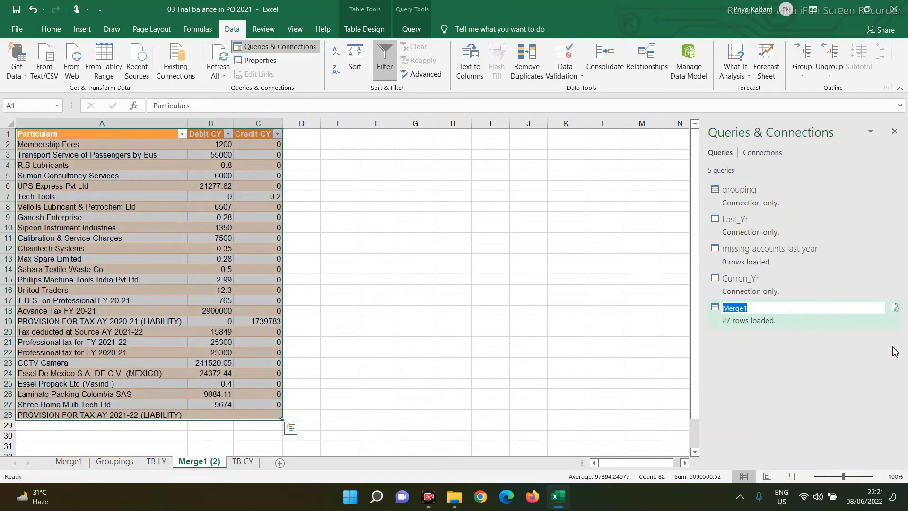
text(missing accou)
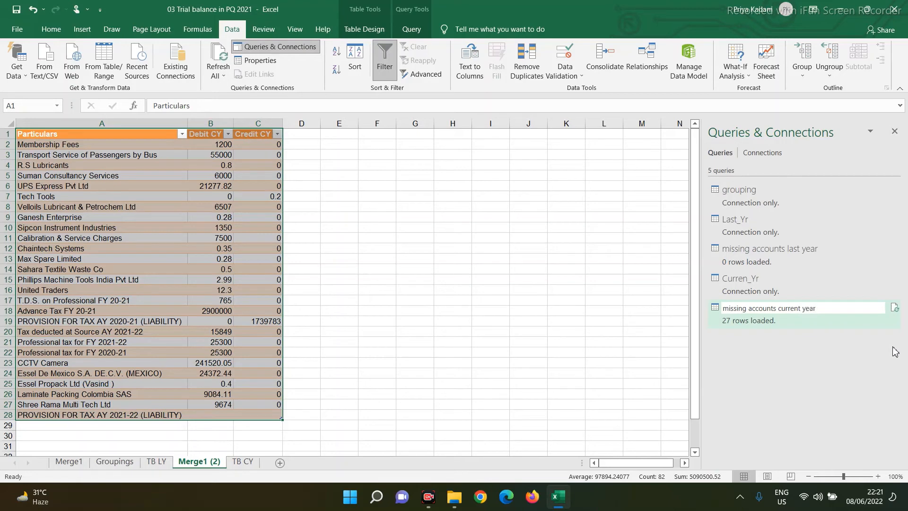
text(nts current year)
key(Return)
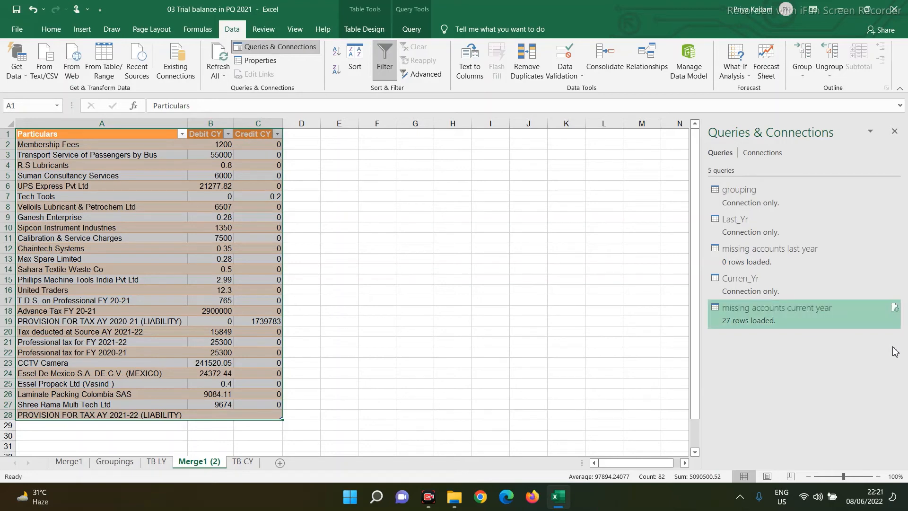
- Refresh the "missing accounts current year" query and check its load status
click(893, 309)
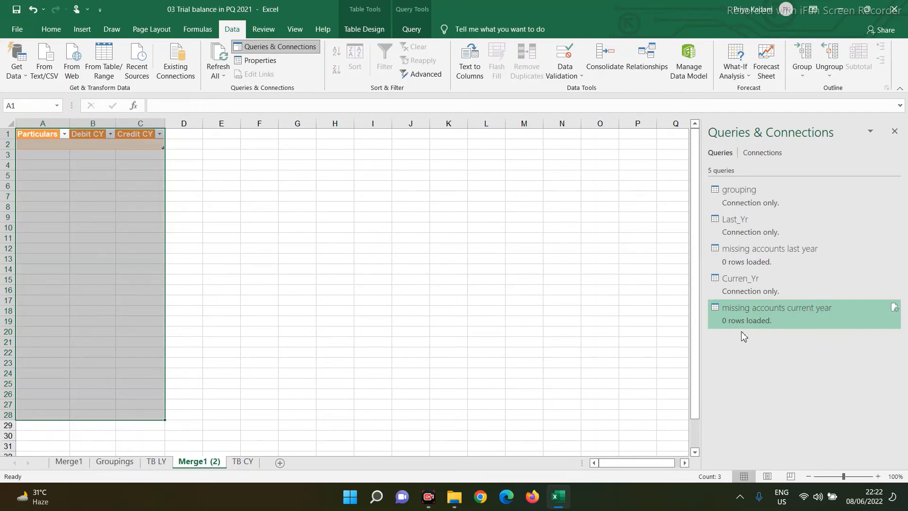
mouse_move(752, 321)
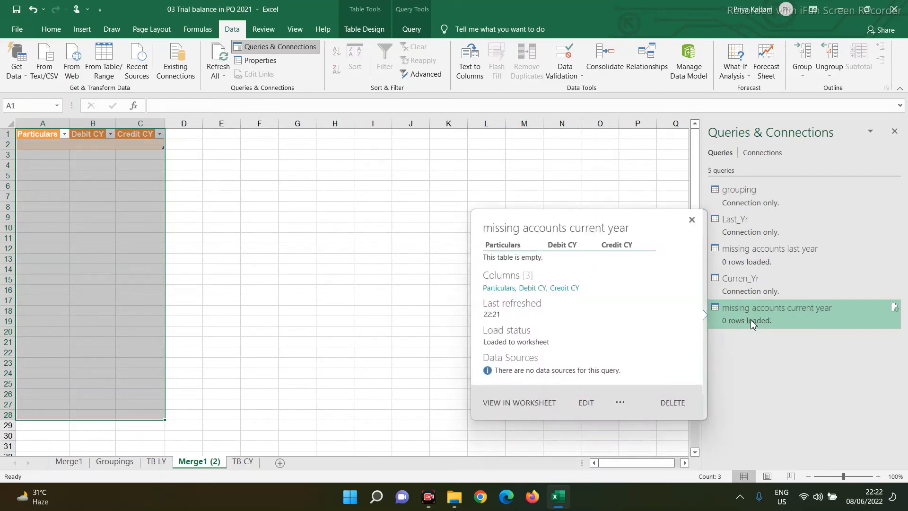
click(374, 278)
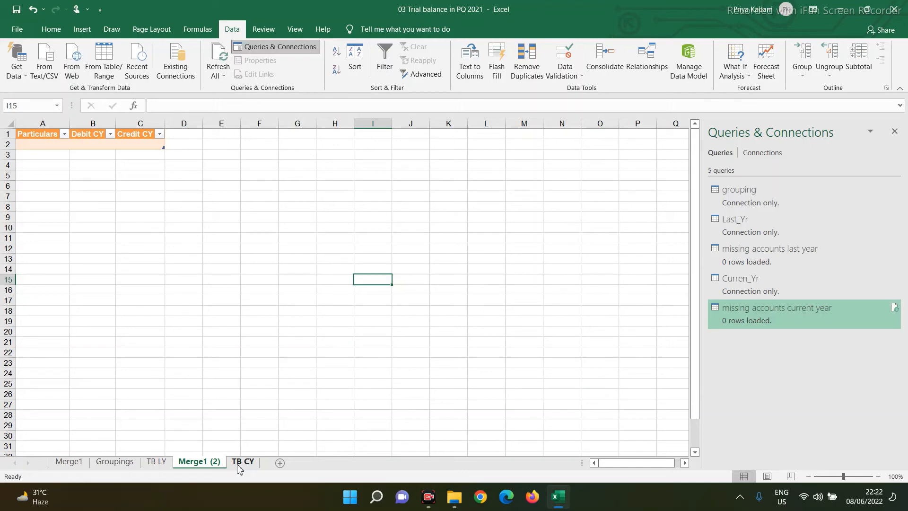
click(806, 473)
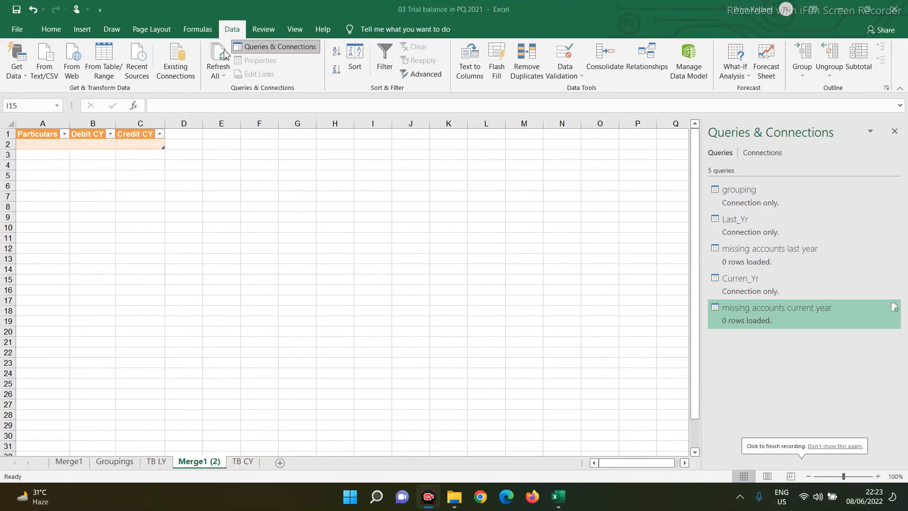
- Merge the grouping query with Curren_Yr as a new query, matching Account Head to Particulars with a left outer join
click(15, 66)
mouse_move(33, 226)
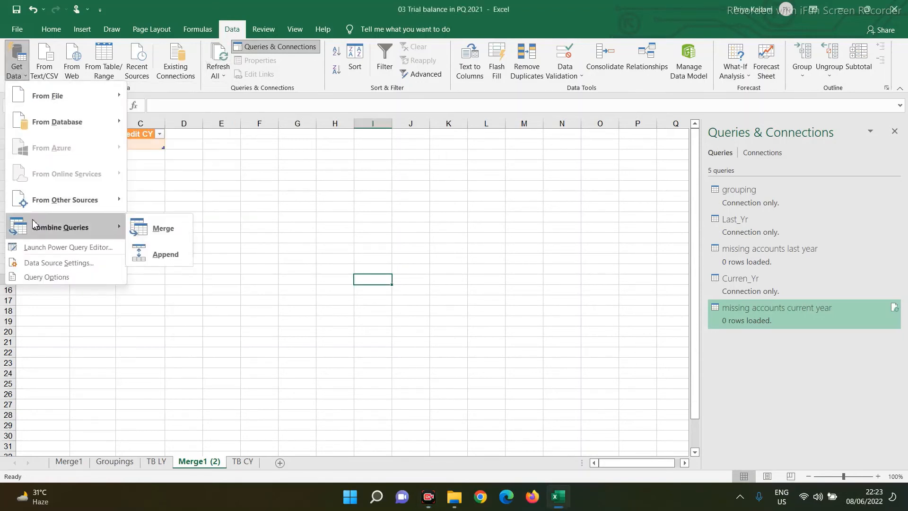
click(159, 233)
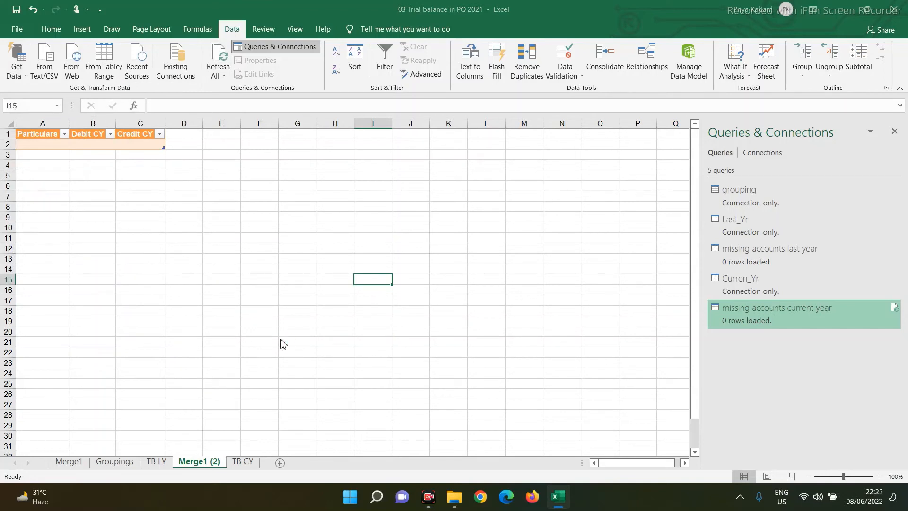
click(296, 137)
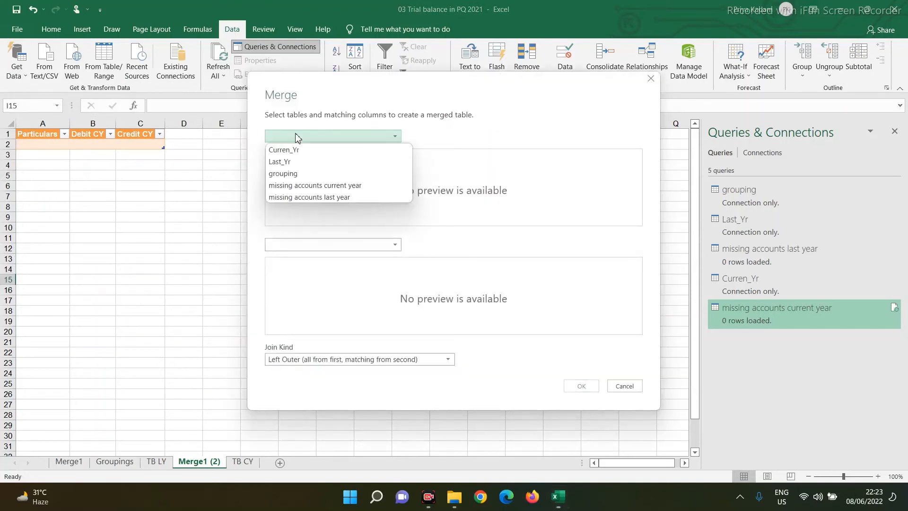
click(286, 173)
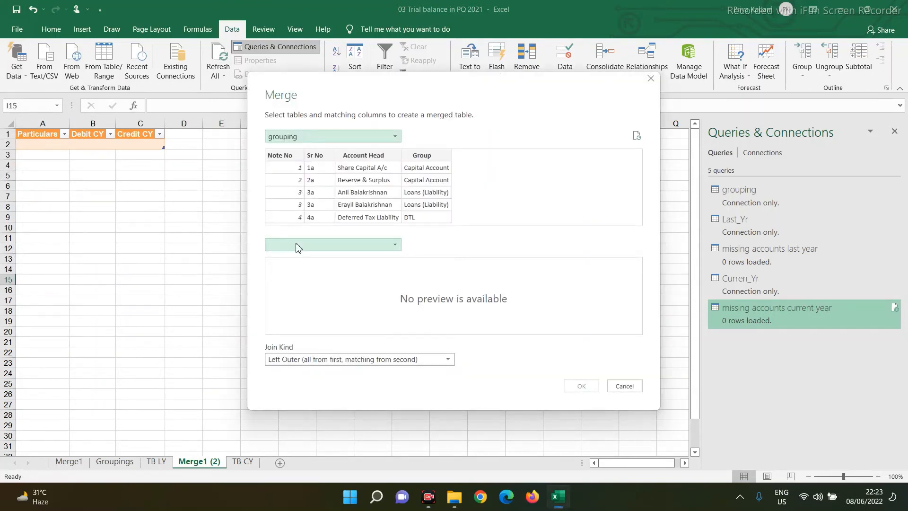
click(297, 245)
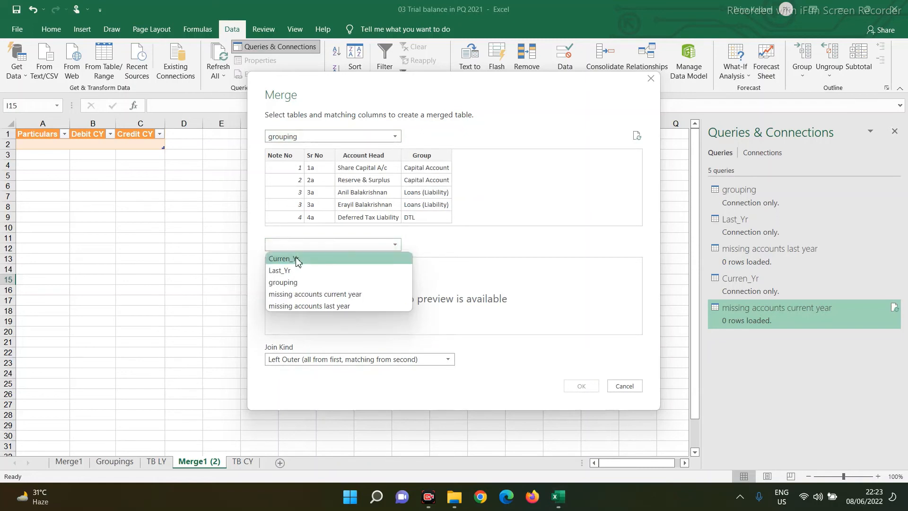
click(298, 260)
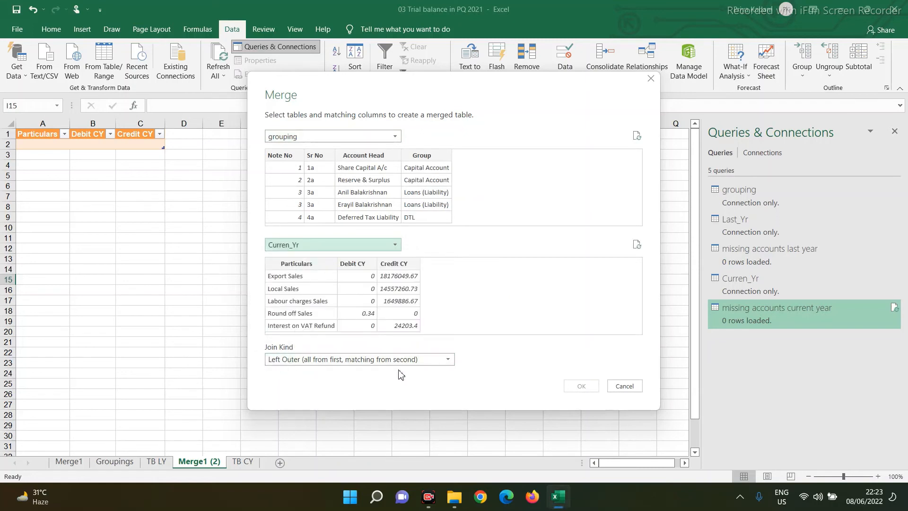
click(349, 158)
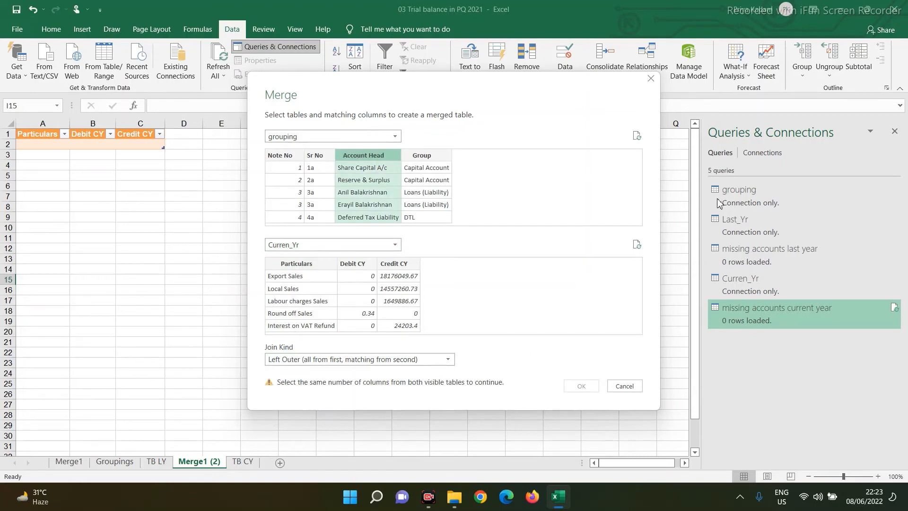
click(312, 265)
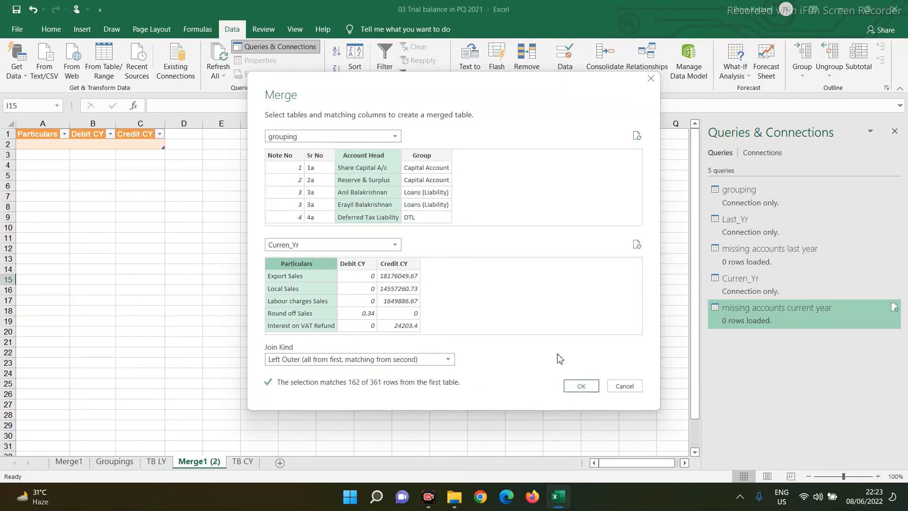
click(580, 385)
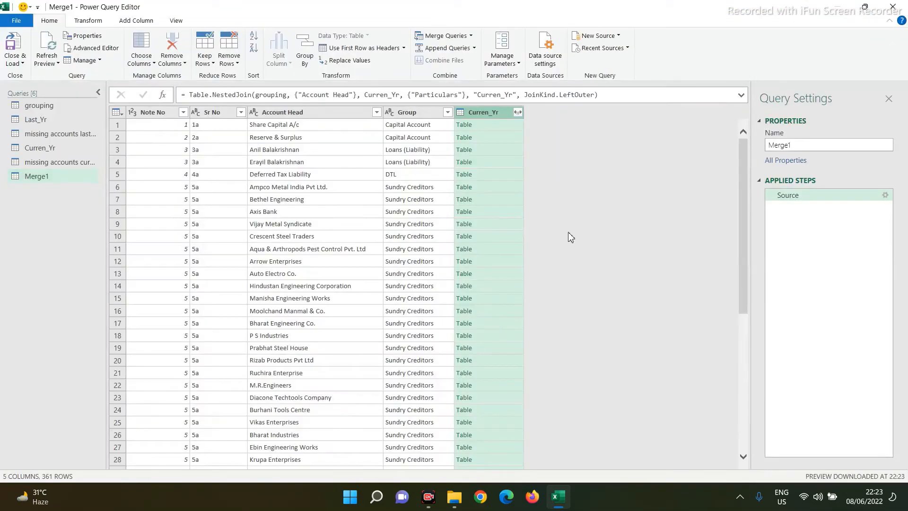
- Expand the merged Curren_Yr column to only Debit CY and Credit CY, without the original column name as prefix
click(518, 112)
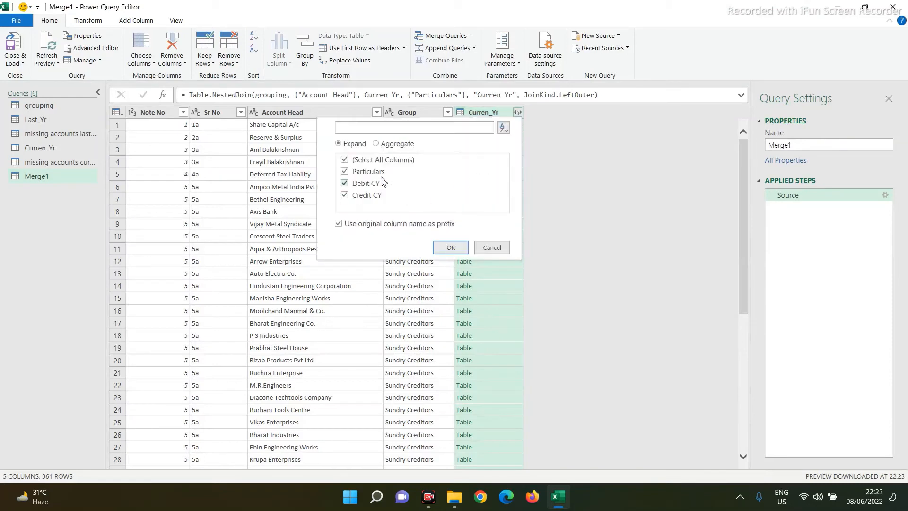
click(344, 161)
click(345, 184)
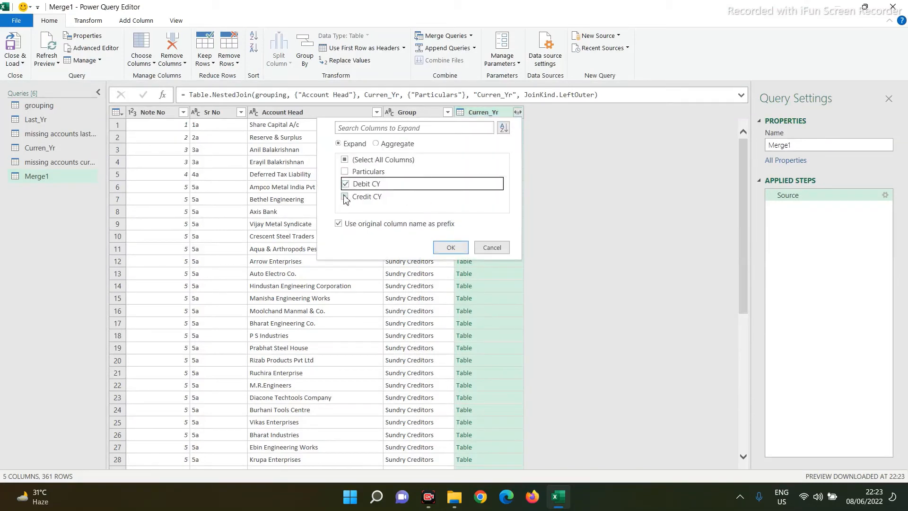
click(345, 197)
click(338, 224)
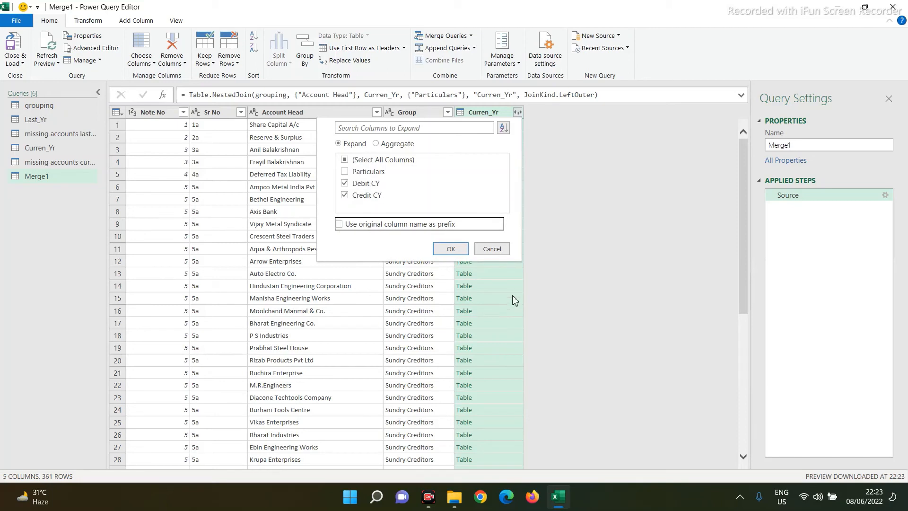
click(451, 250)
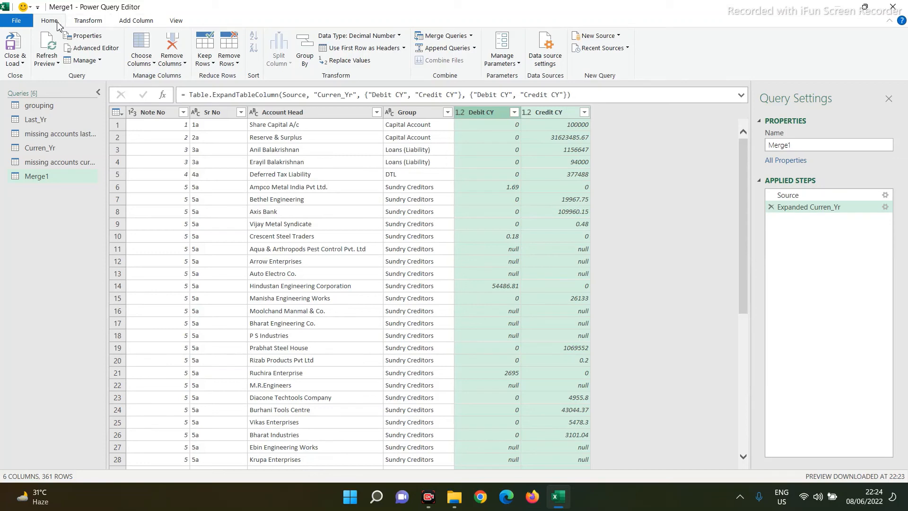
- Merge Last_Yr into the Merge1 query, matching Account Head to Particulars with a left outer join
click(430, 38)
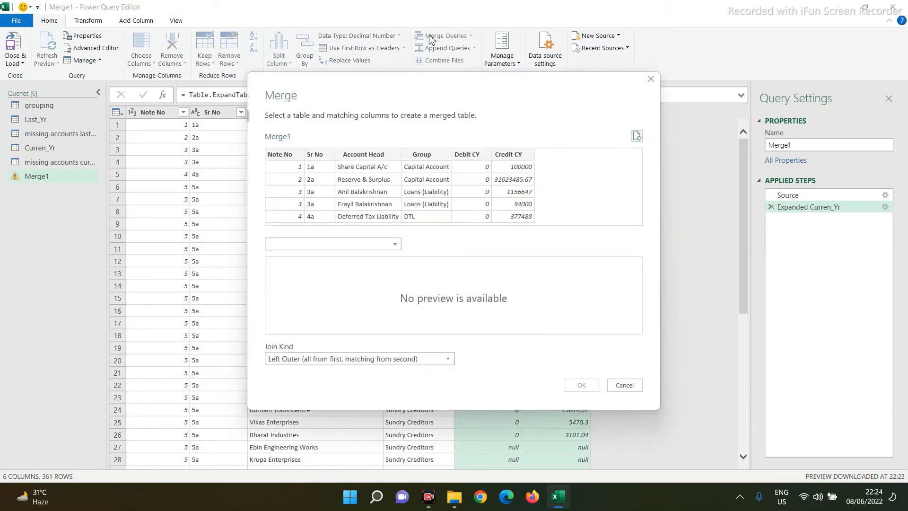
click(301, 244)
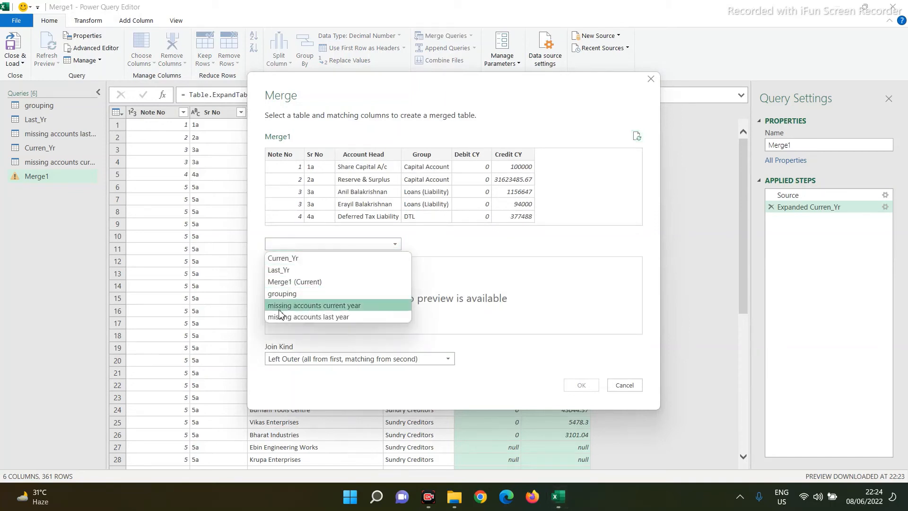
click(286, 270)
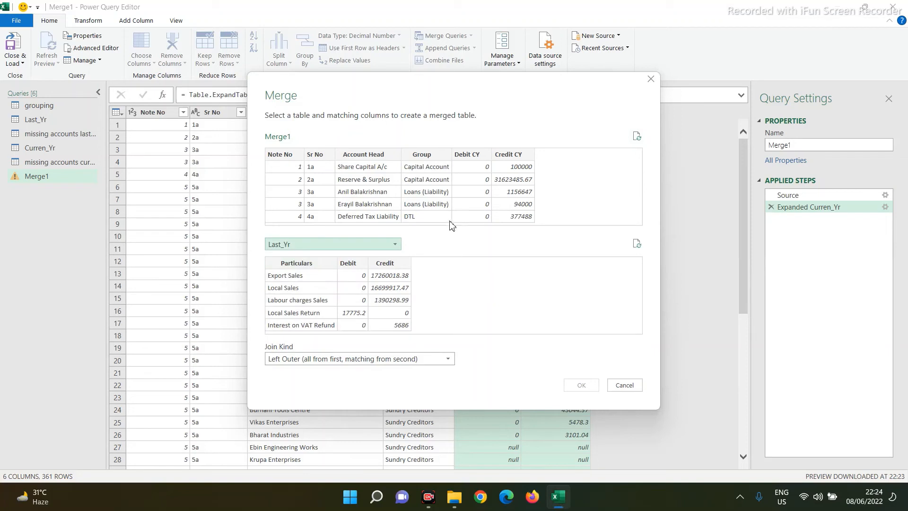
click(367, 158)
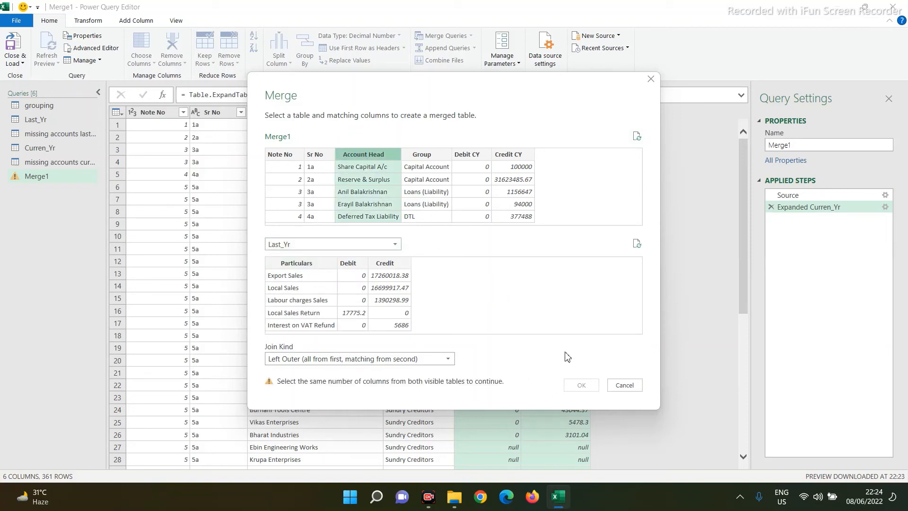
click(298, 263)
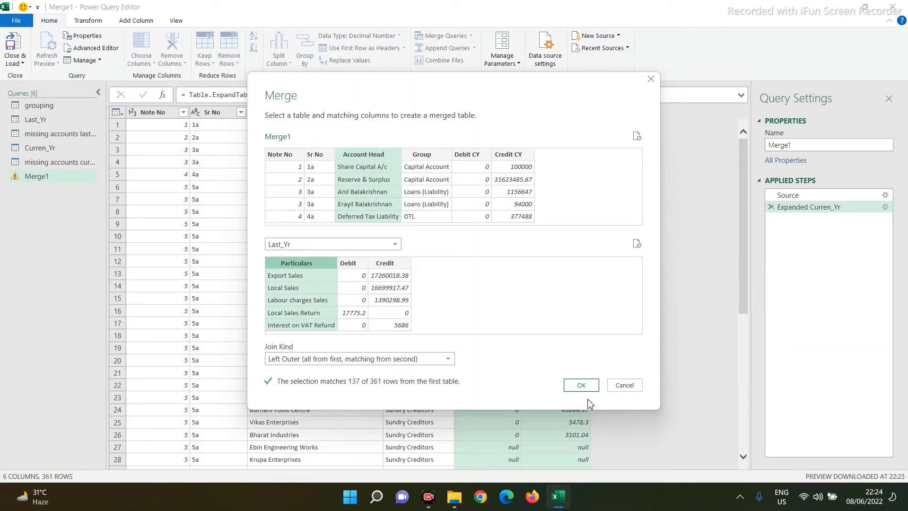
click(580, 385)
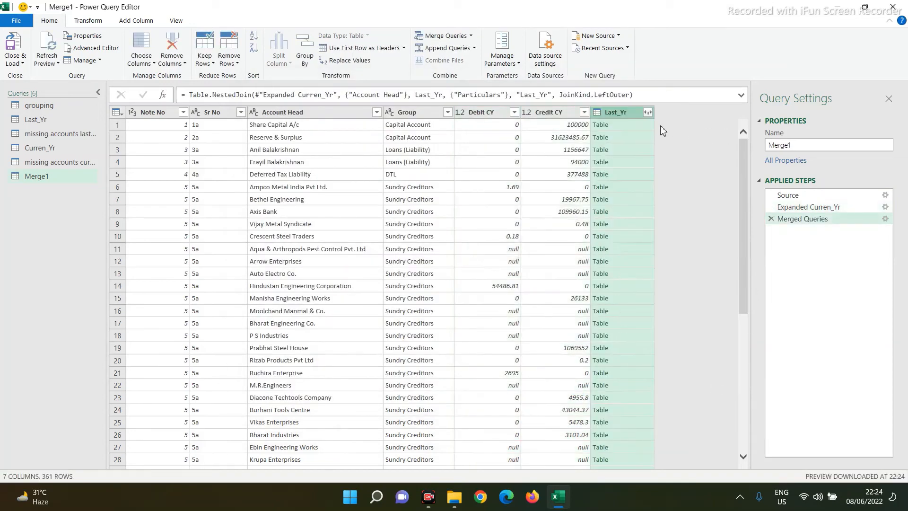
- Expand the merged Last_Yr column to only Debit and Credit, without a column name prefix
click(648, 113)
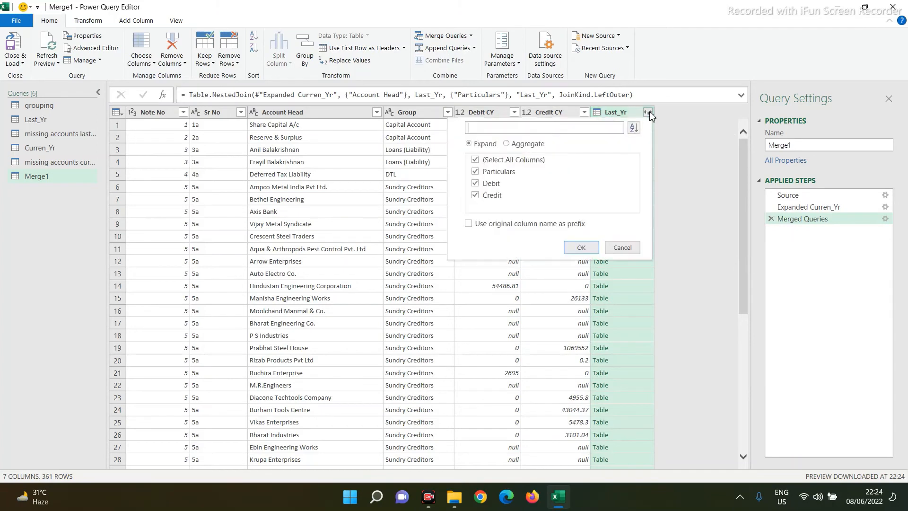
click(476, 160)
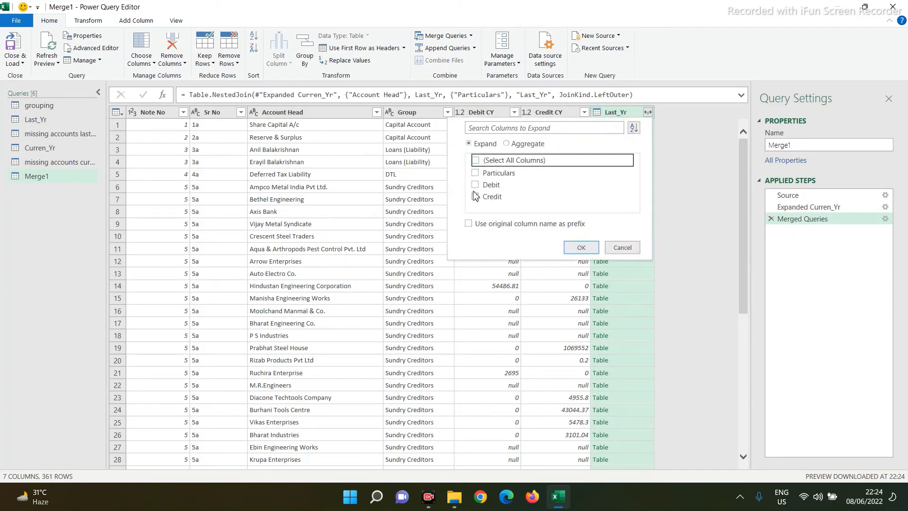
click(475, 183)
click(475, 195)
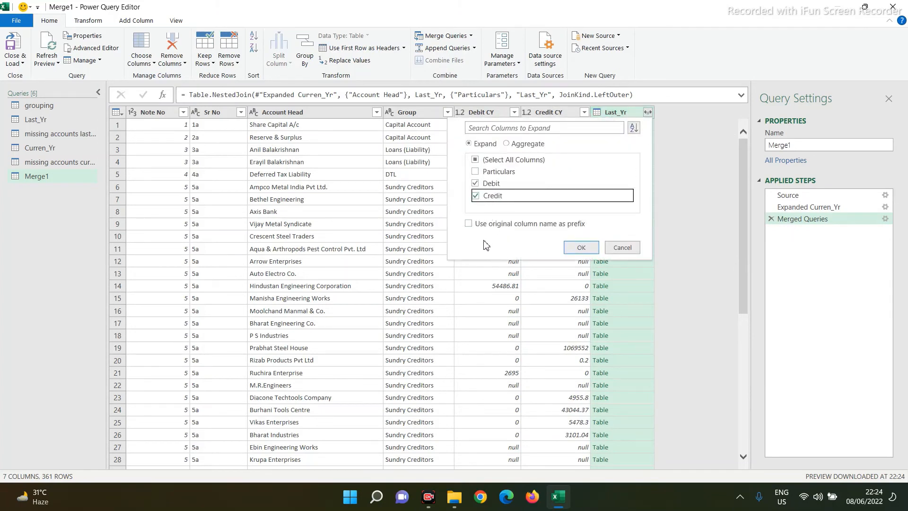
click(583, 248)
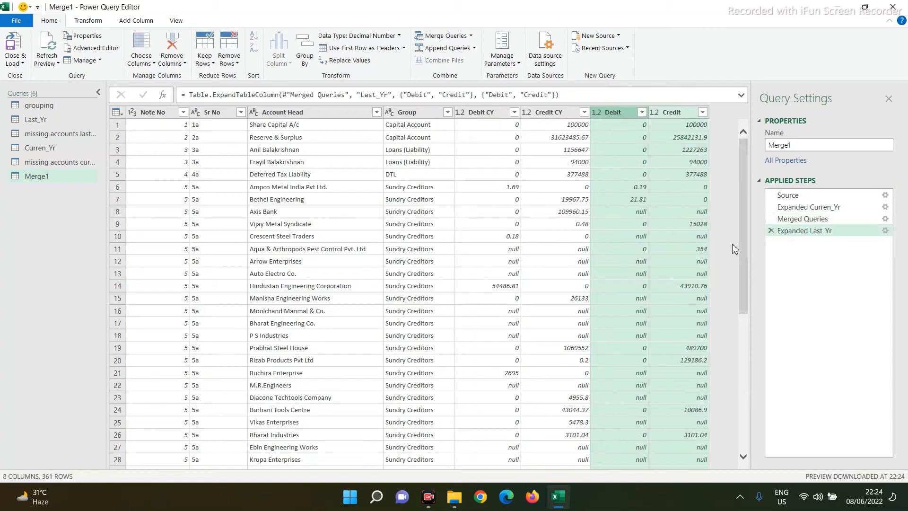
- Rename the expanded last year columns as Debit LY and Credit LY, and load the merged query to a new worksheet
double_click(622, 113)
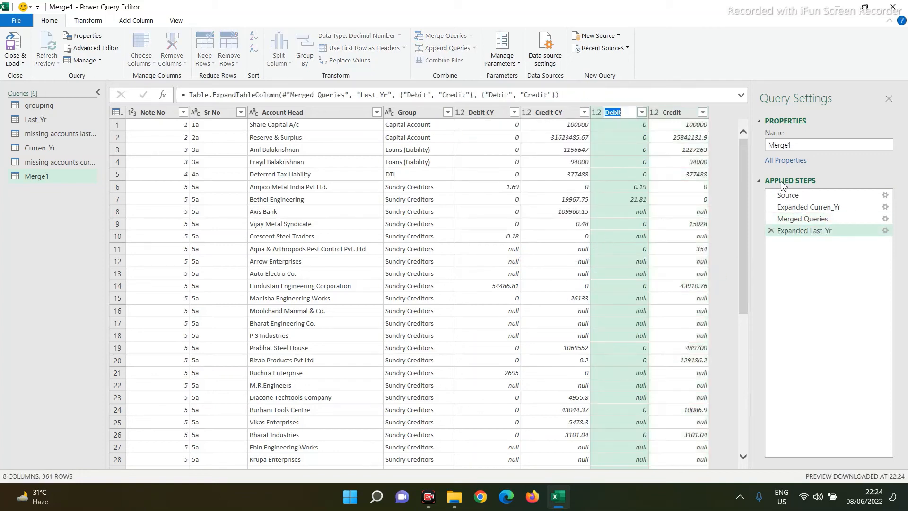
key(Right)
text(LY)
key(Return)
double_click(678, 114)
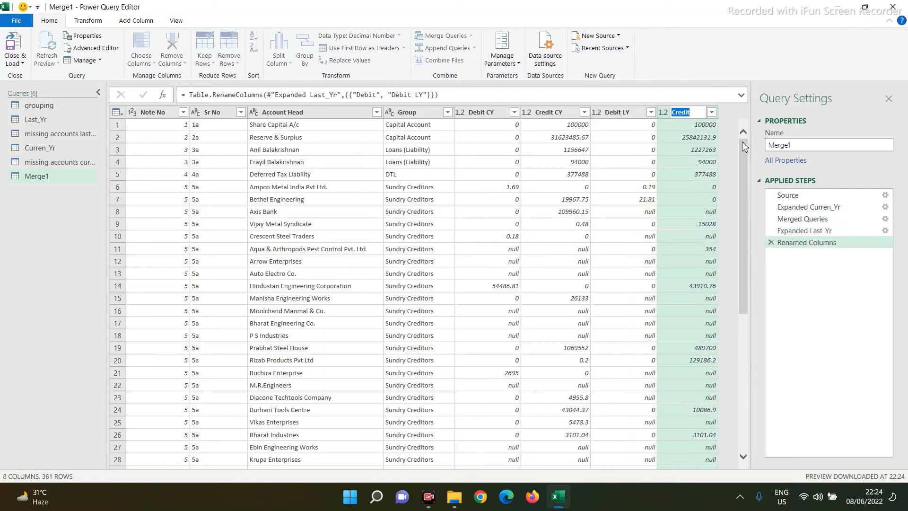
key(Right)
text(LY)
key(Return)
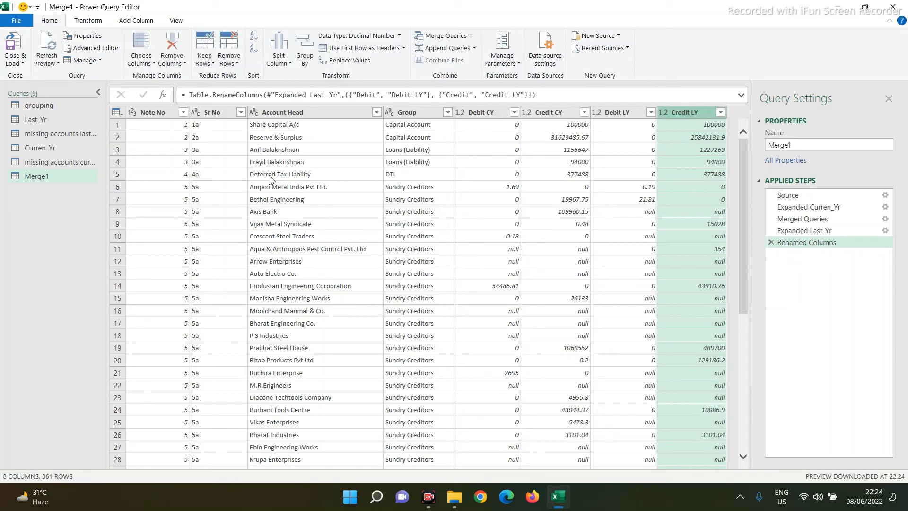
click(14, 63)
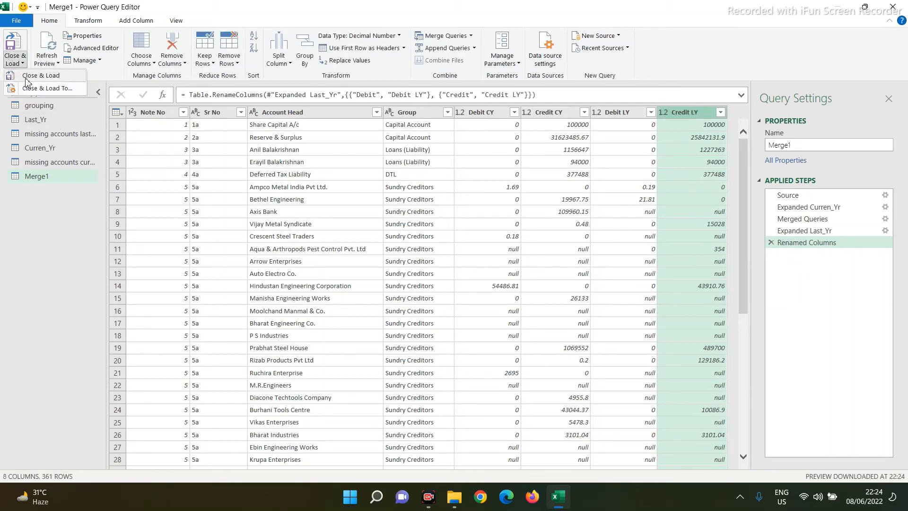
click(26, 76)
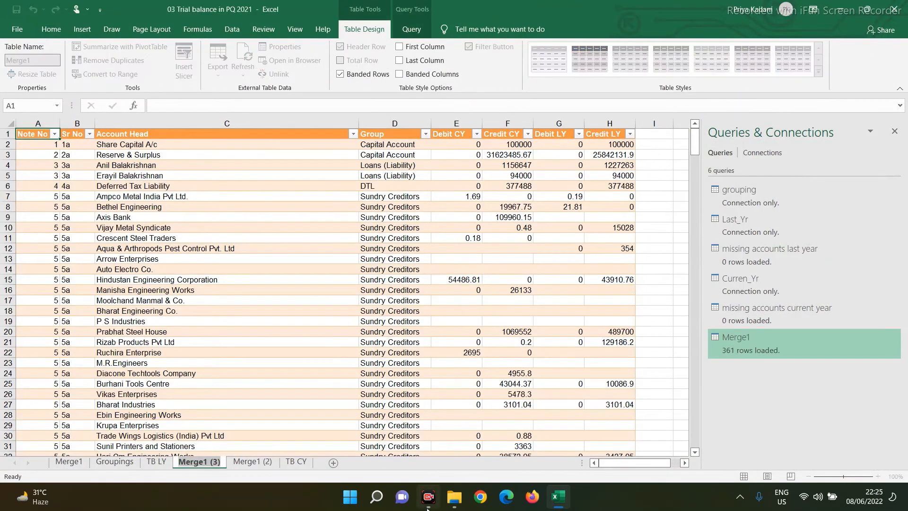
key(BackSpace)
key(BackSpace)
key(BackSpace)
key(BackSpace)
key(BackSpace)
key(BackSpace)
key(BackSpace)
key(BackSpace)
key(BackSpace)
key(BackSpace)
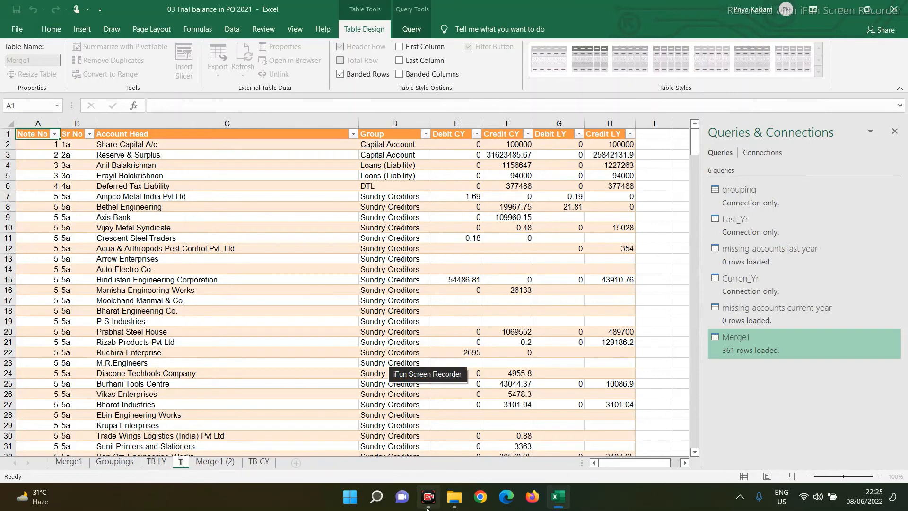
text(Trial bala)
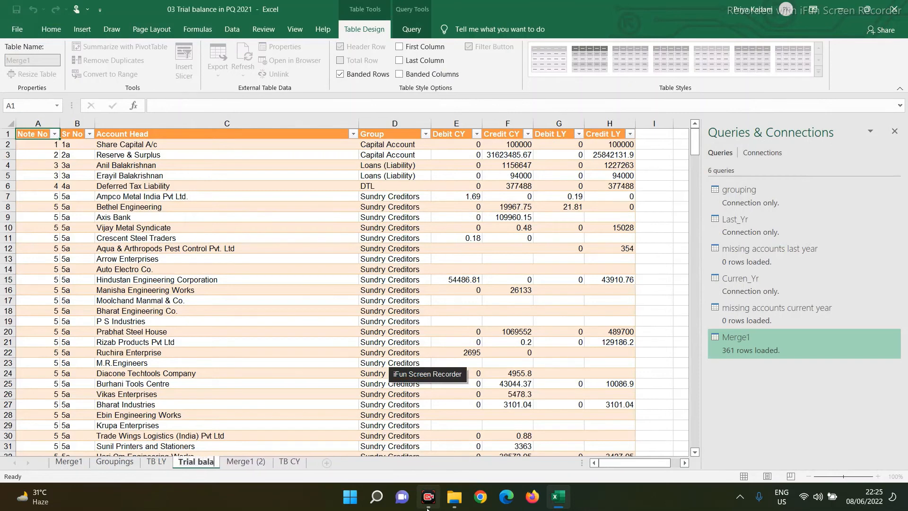
text(nce groups)
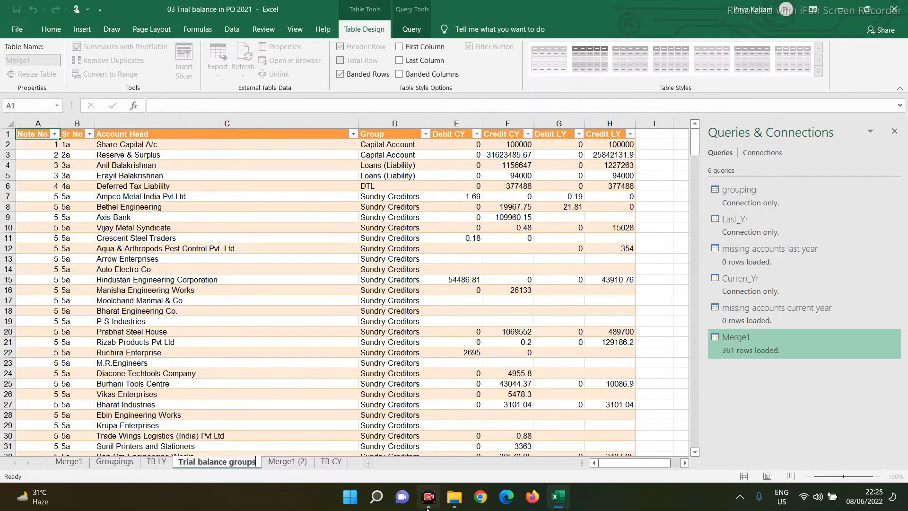
key(BackSpace)
key(BackSpace)
key(BackSpace)
key(BackSpace)
key(BackSpace)
key(BackSpace)
key(BackSpace)
key(BackSpace)
key(BackSpace)
key(BackSpace)
key(BackSpace)
key(BackSpace)
key(BackSpace)
key(BackSpace)
key(BackSpace)
key(BackSpace)
key(BackSpace)
key(BackSpace)
key(BackSpace)
key(BackSpace)
- Rename the worksheet holding the newly loaded merge as "Group Trial balance"
text(G)
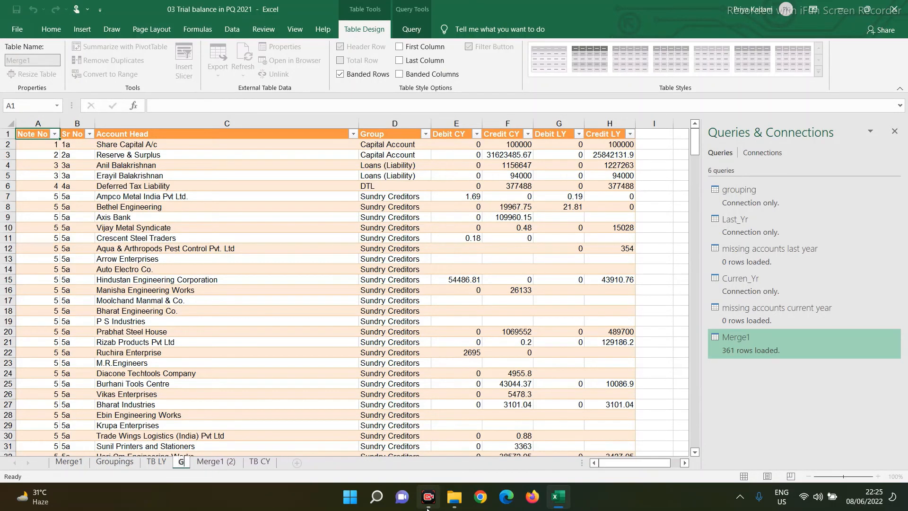
text(roup Tr)
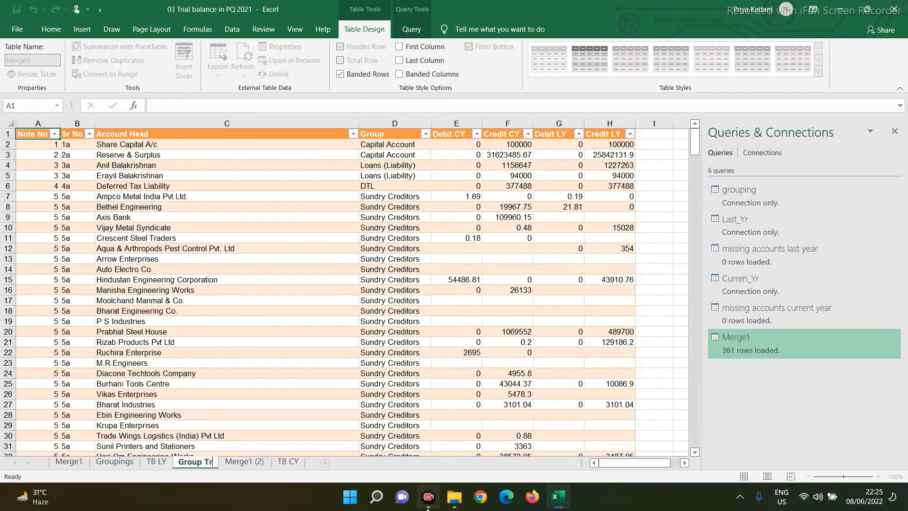
text(ial balance)
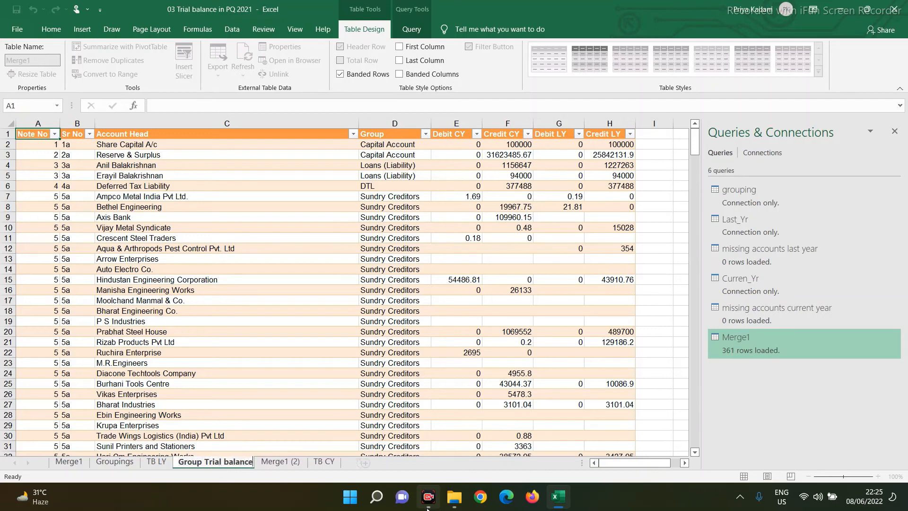
key(Return)
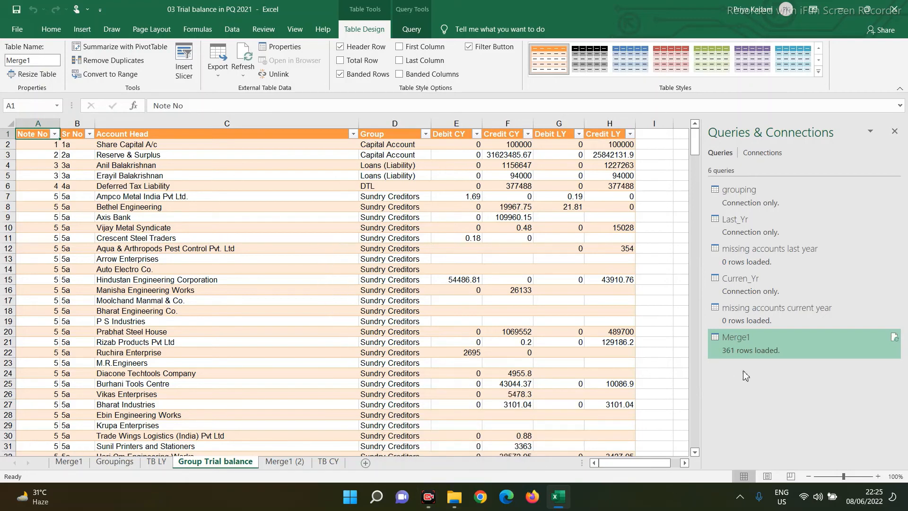
- Rename the Merge1 query as "Gruoped TB"
right_click(733, 345)
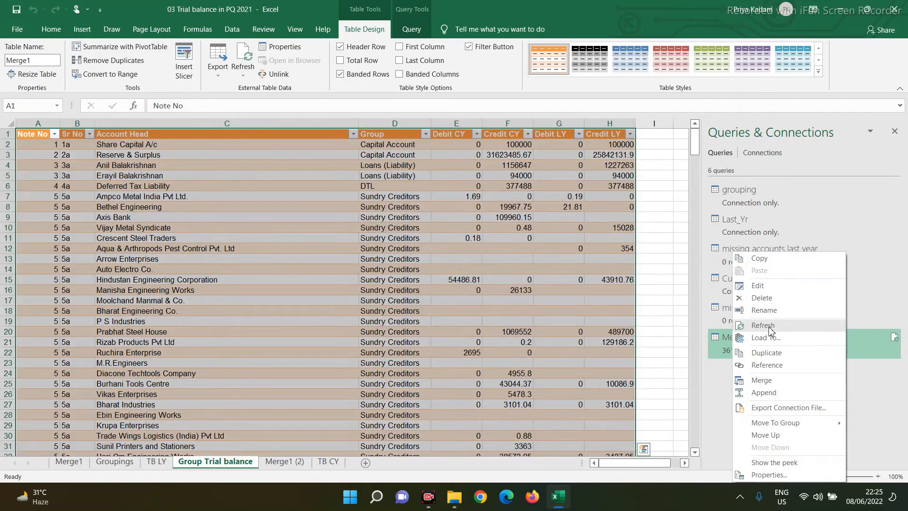
click(773, 311)
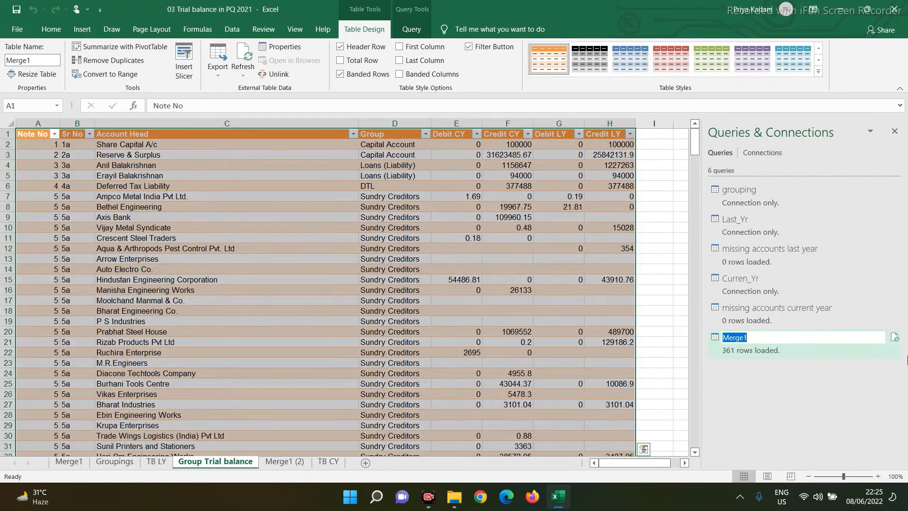
text(Gruoped TB)
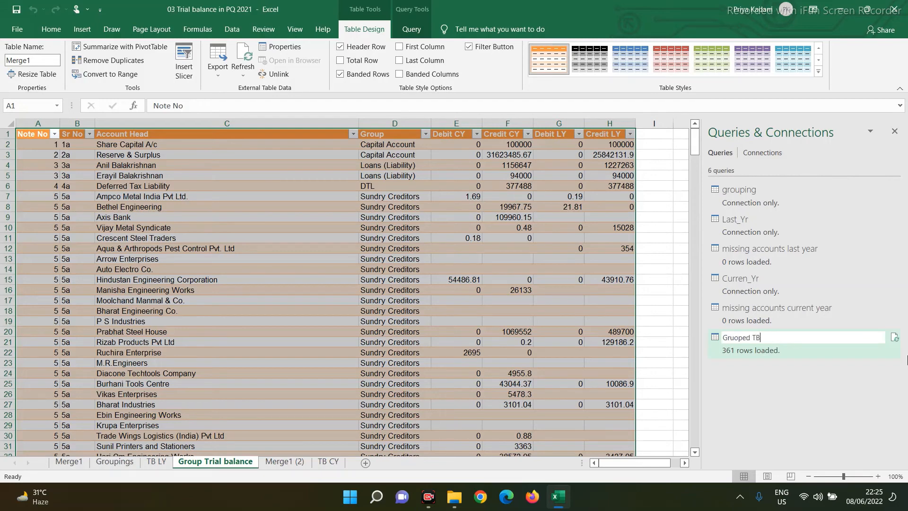
key(Return)
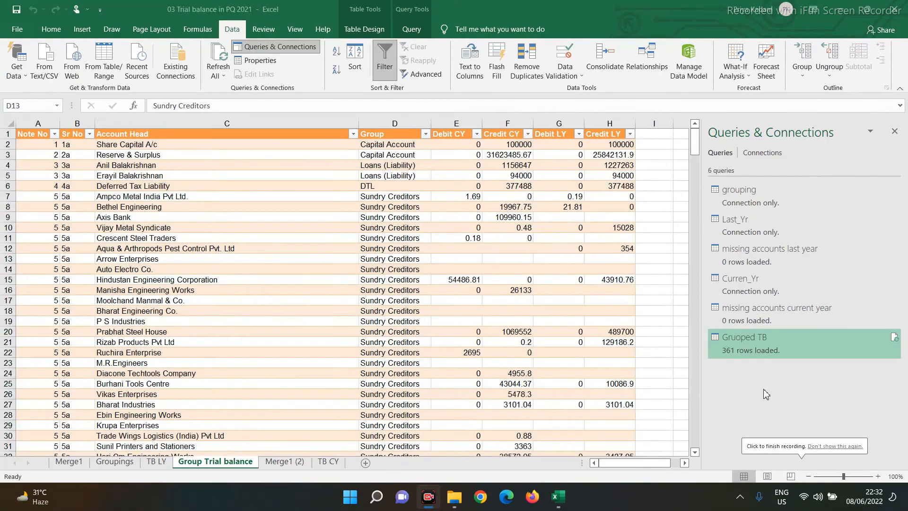
- Create a new query that references the Gruoped TB query
click(755, 342)
right_click(755, 345)
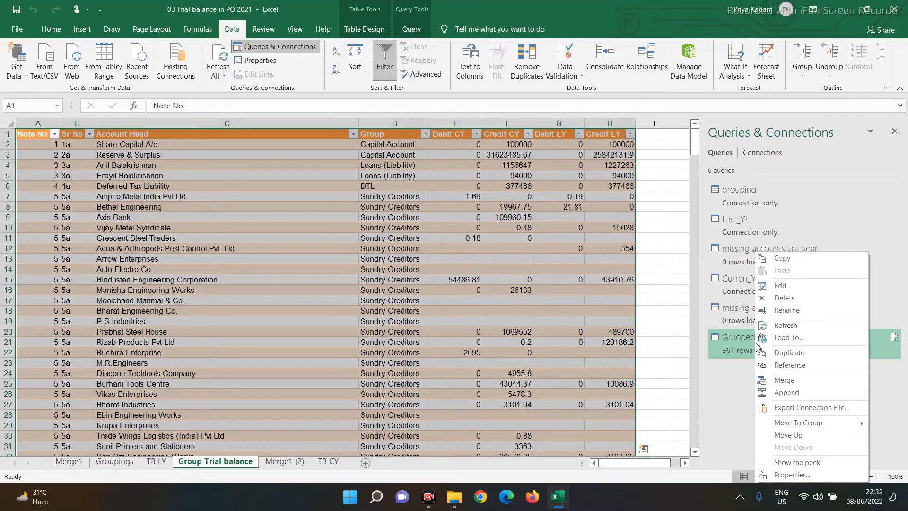
click(776, 366)
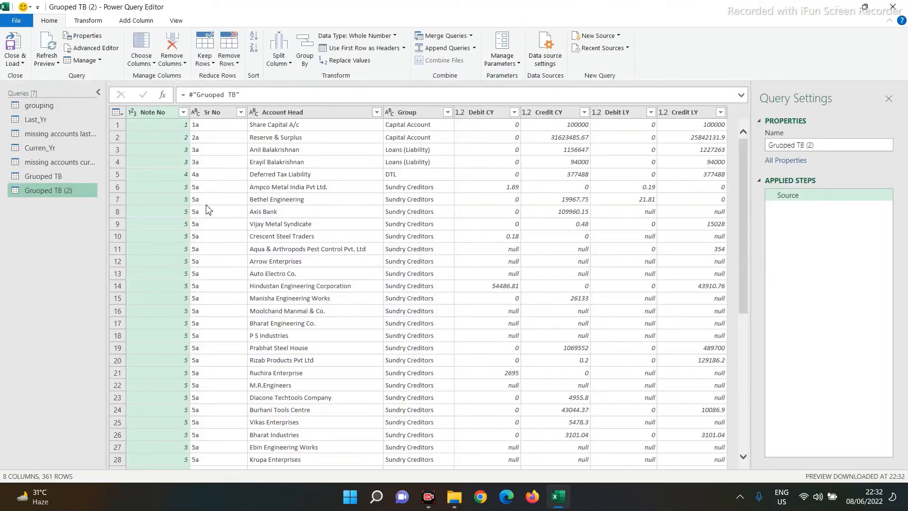
- Merge the Note No and Sr No columns of Gruoped TB (2) into one column named Merged, using the custom separator "|"
ctrl+click(212, 112)
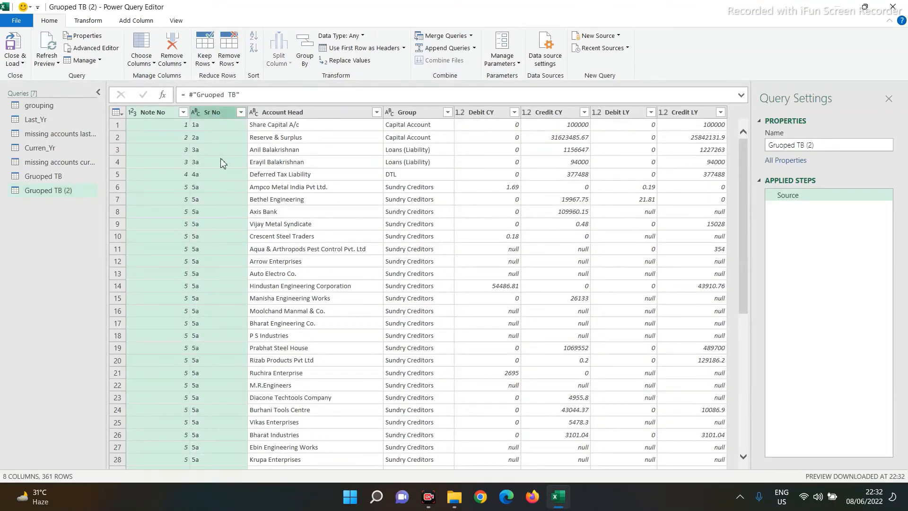
click(84, 21)
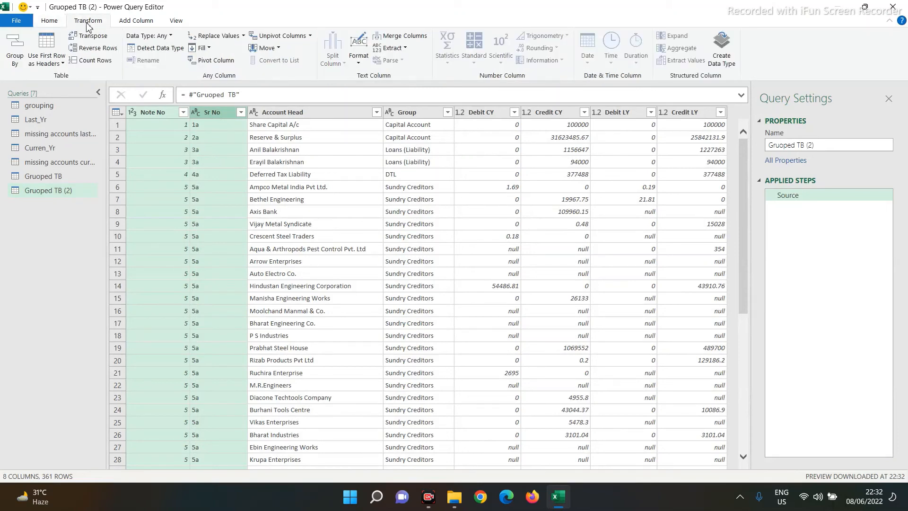
click(400, 37)
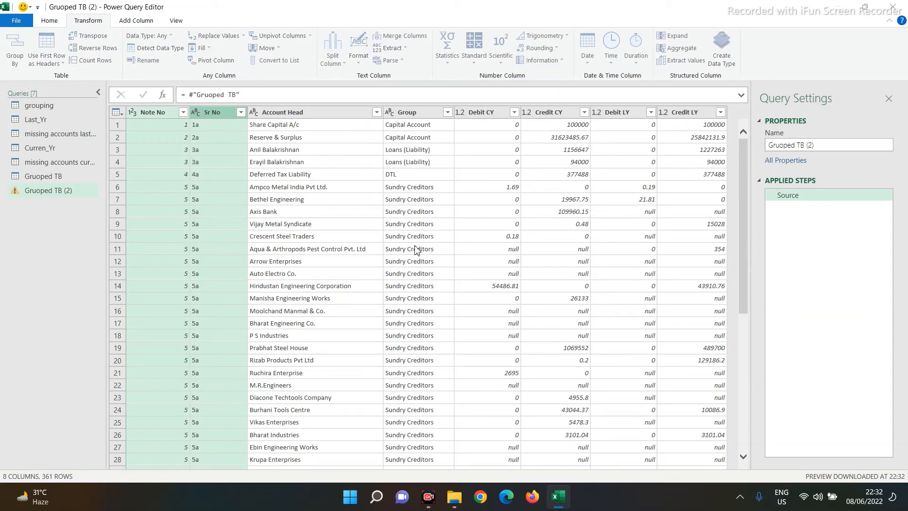
click(312, 234)
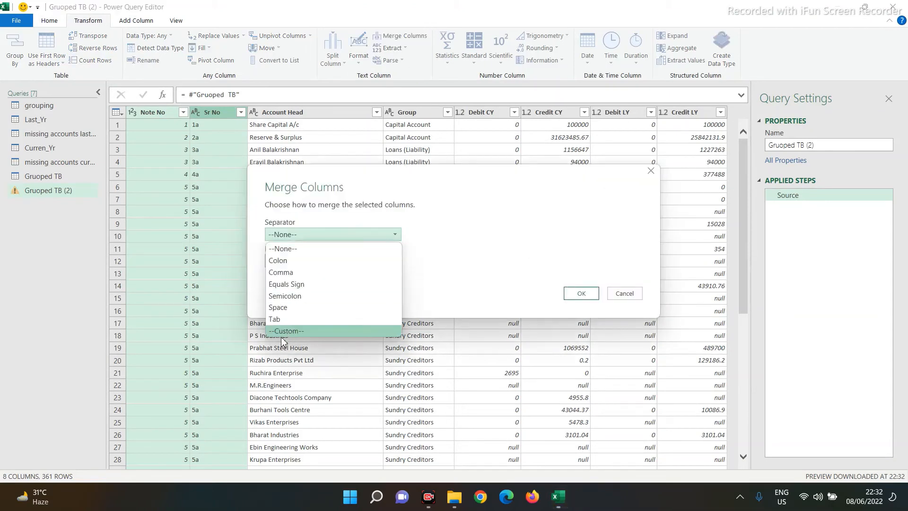
click(280, 331)
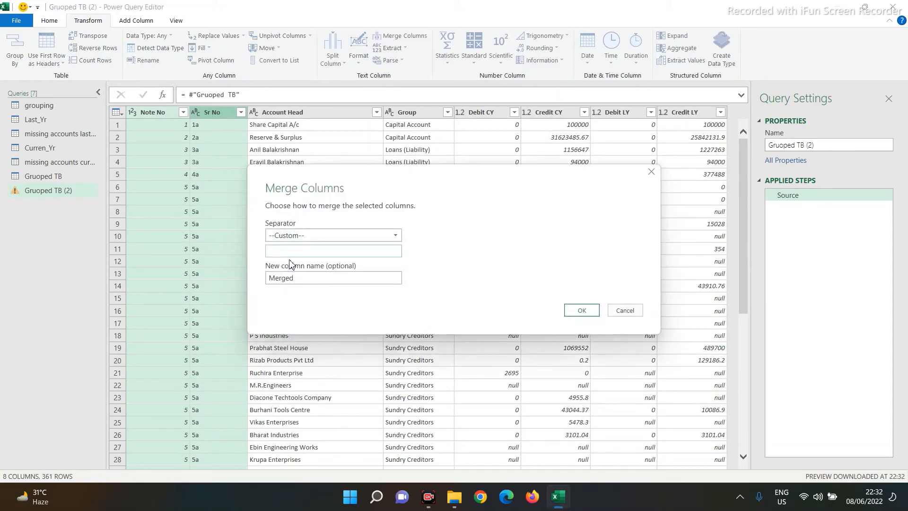
click(583, 313)
click(302, 186)
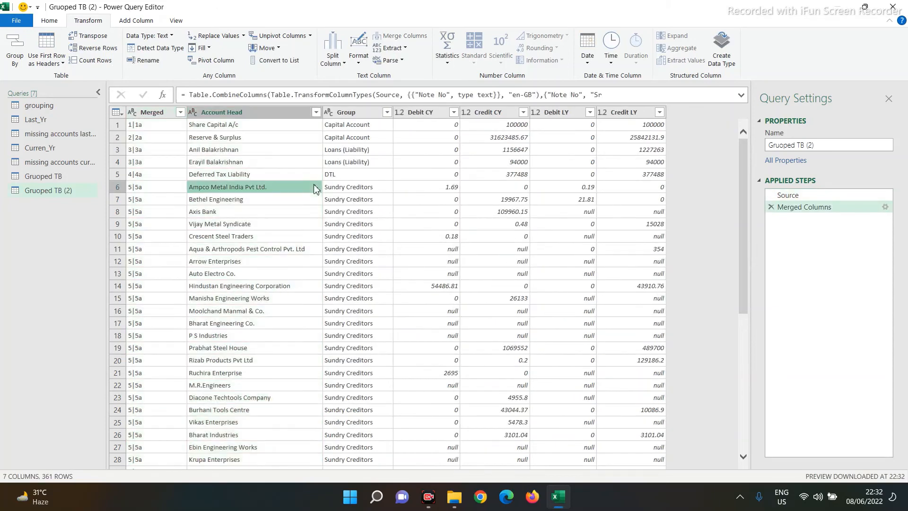
- Set up an advanced Group By on the Merged column with a Debit CY aggregation that sums the Debit CY column
click(154, 114)
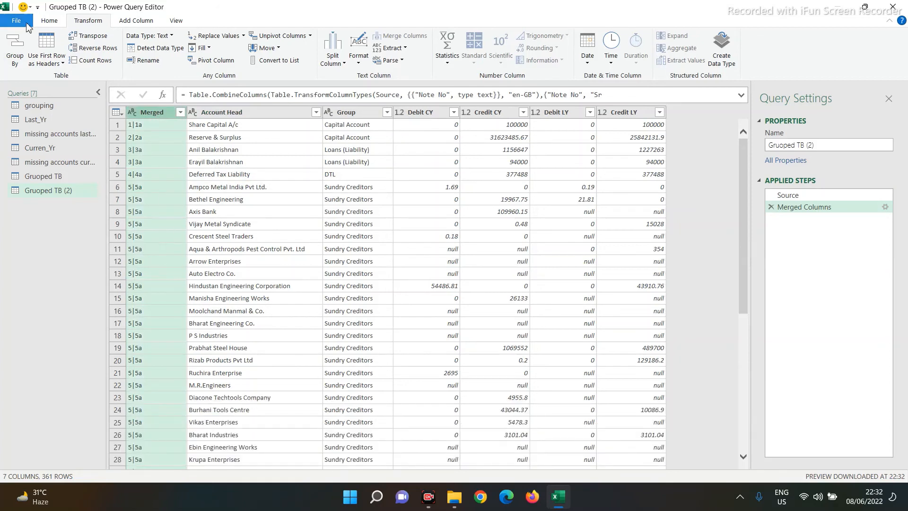
click(14, 47)
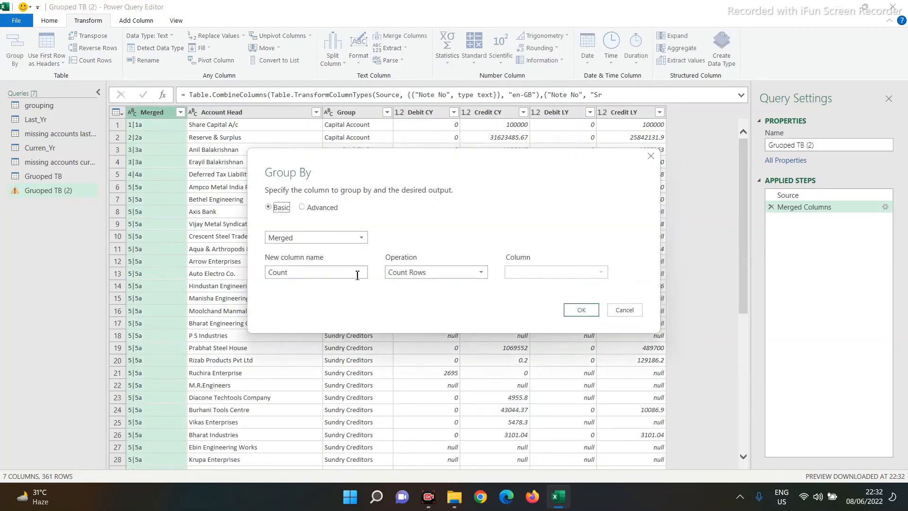
click(303, 207)
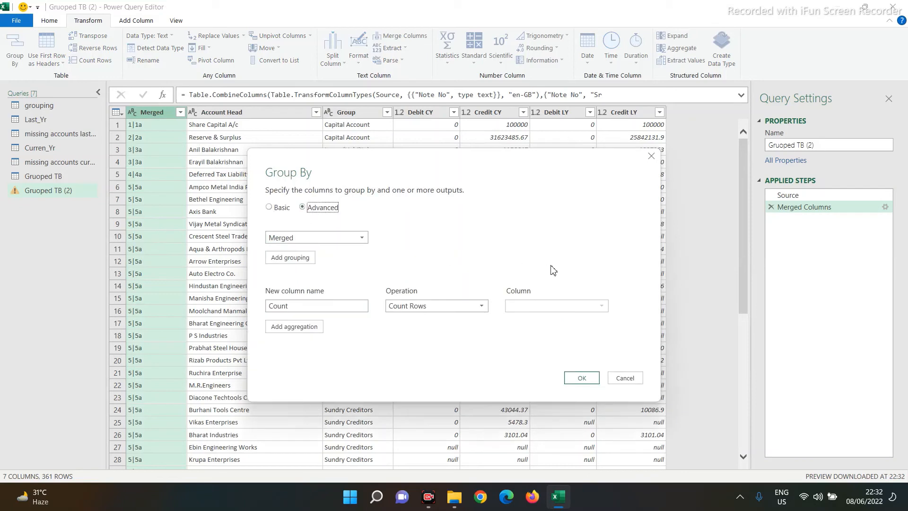
double_click(291, 306)
text(Debit CY)
key(Tab)
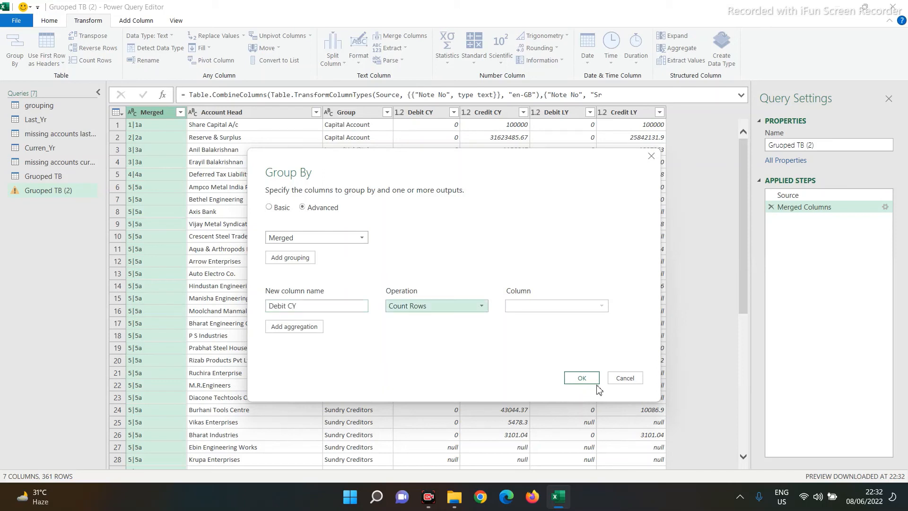
key(alt+Down)
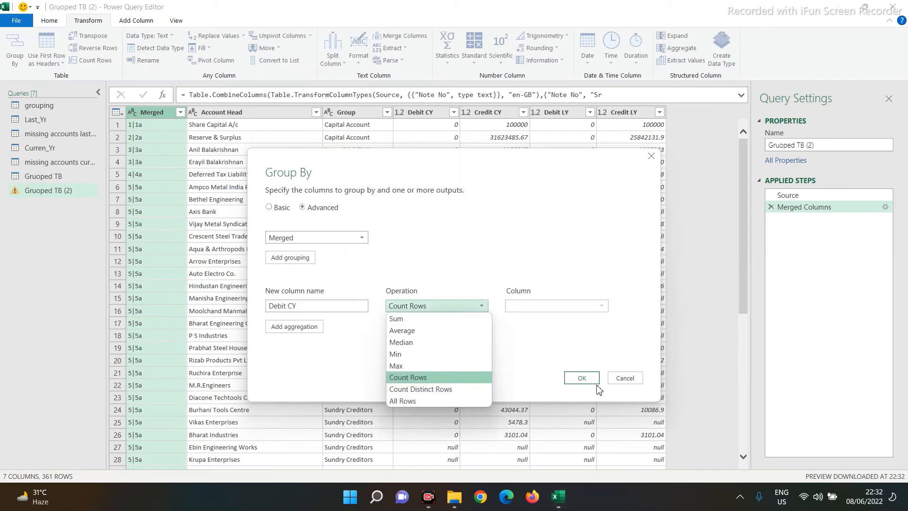
click(396, 318)
click(530, 306)
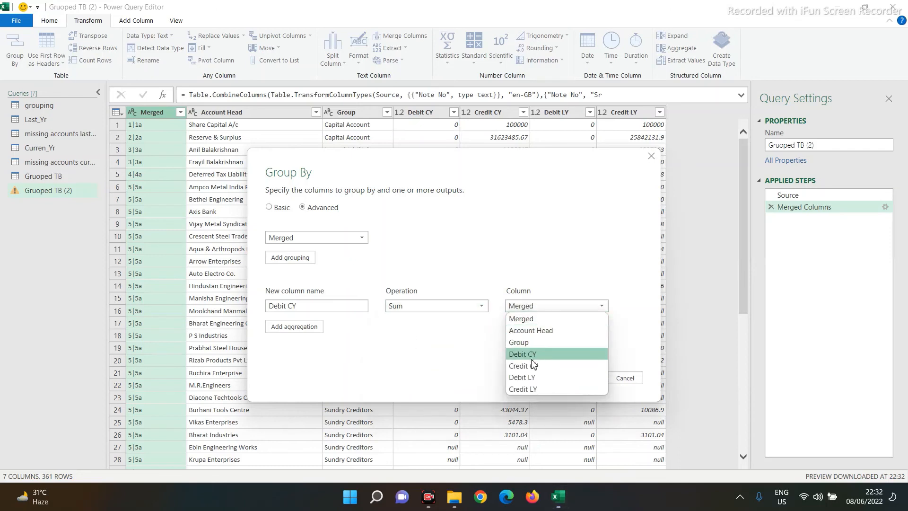
click(531, 355)
- Add three more aggregations to the grouping, named Credit CY, Debit LY and Credit LY
click(289, 326)
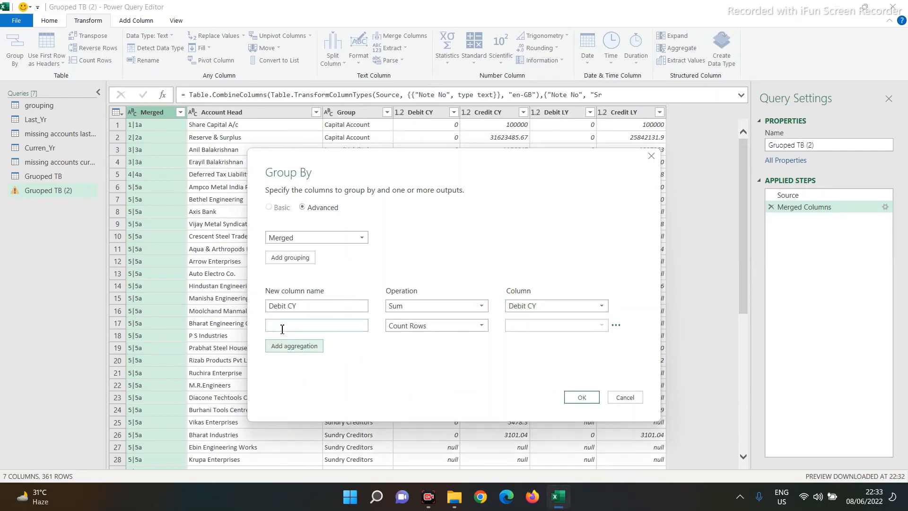
text(Credit CY)
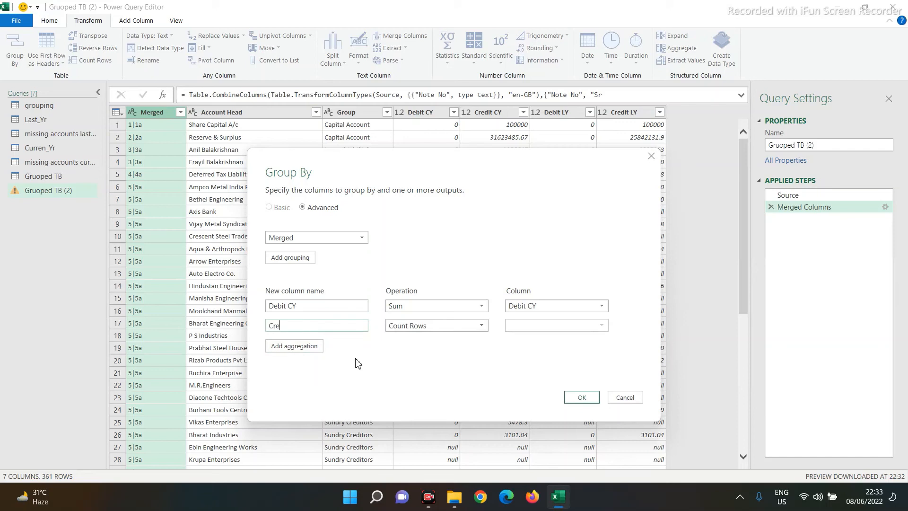
click(294, 346)
text(Debit)
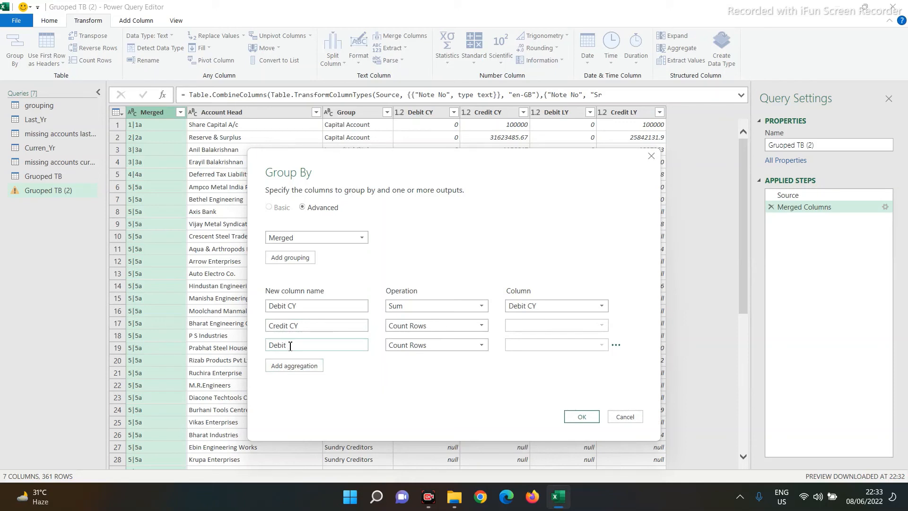
text( LY)
click(308, 366)
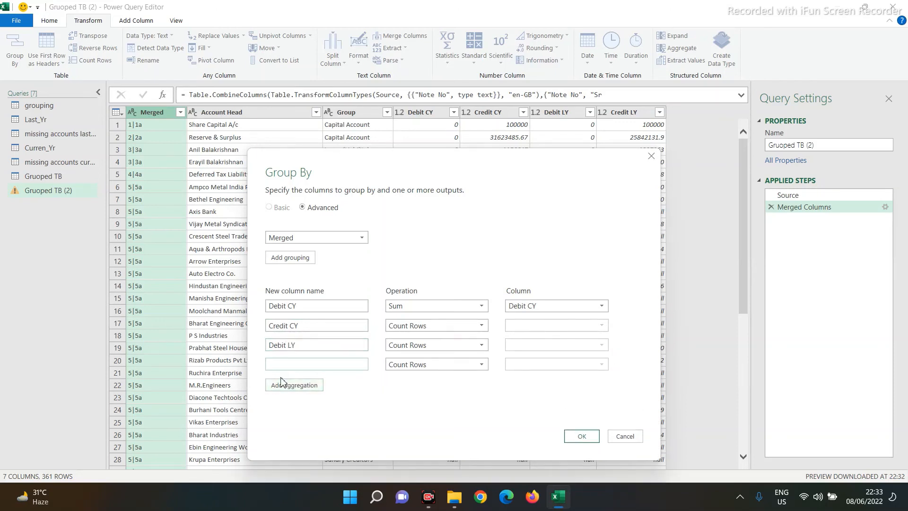
text(Credit LY)
- Set the operation of the Credit CY, Debit LY and Credit LY aggregations to Sum
click(402, 326)
click(401, 338)
click(399, 345)
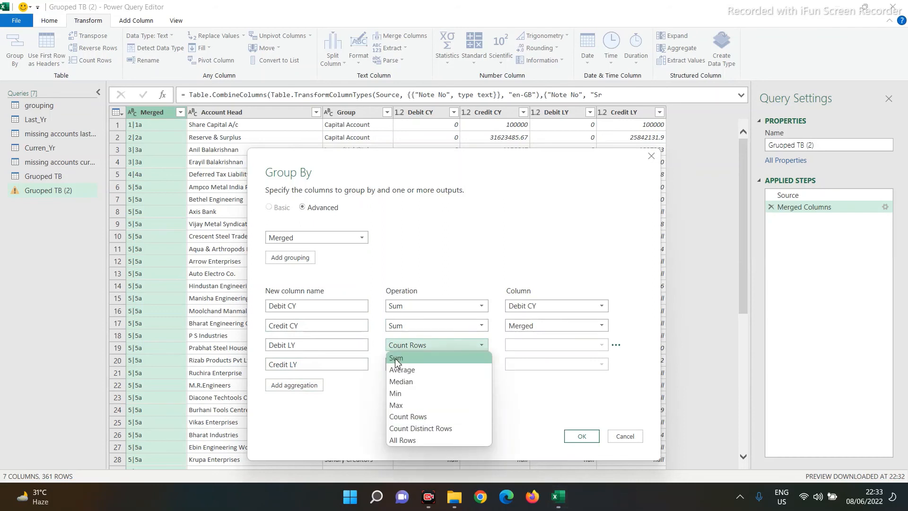
click(397, 358)
click(395, 365)
click(397, 377)
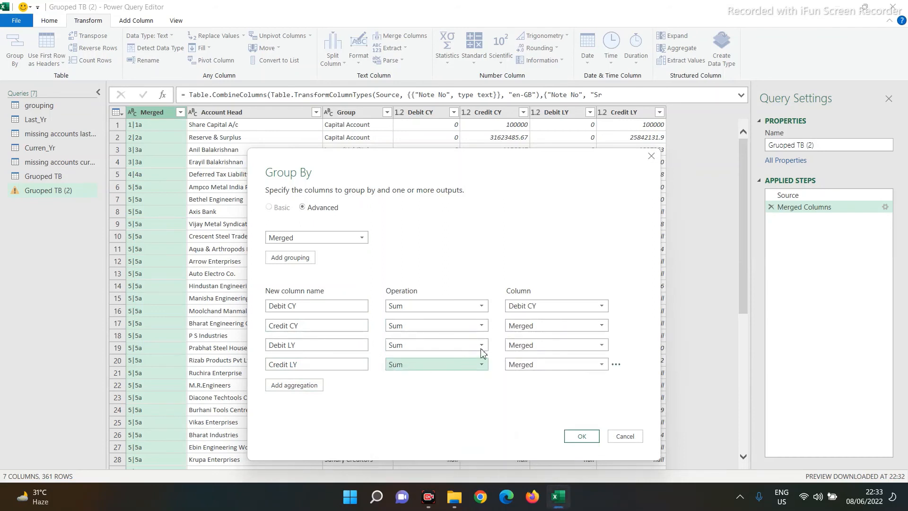
- Assign the Credit CY, Debit LY and Credit LY source columns to their matching aggregations and apply the grouping
click(525, 328)
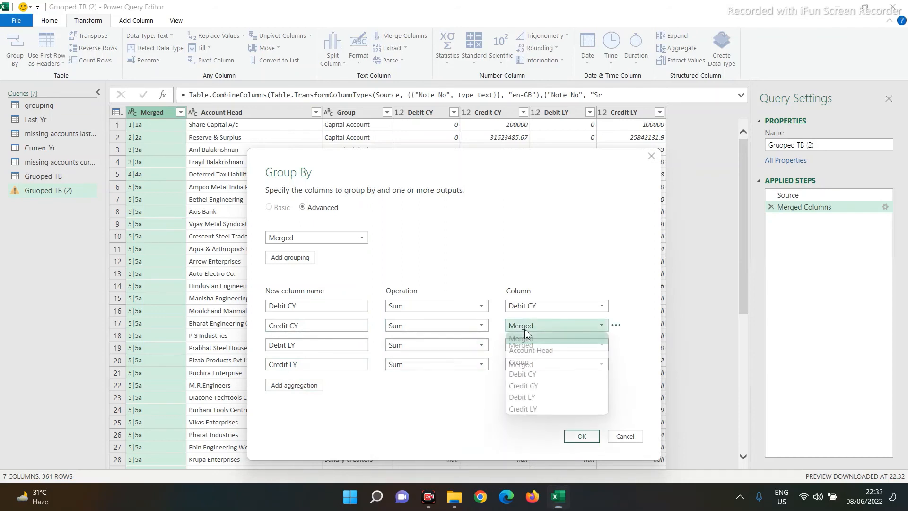
click(522, 386)
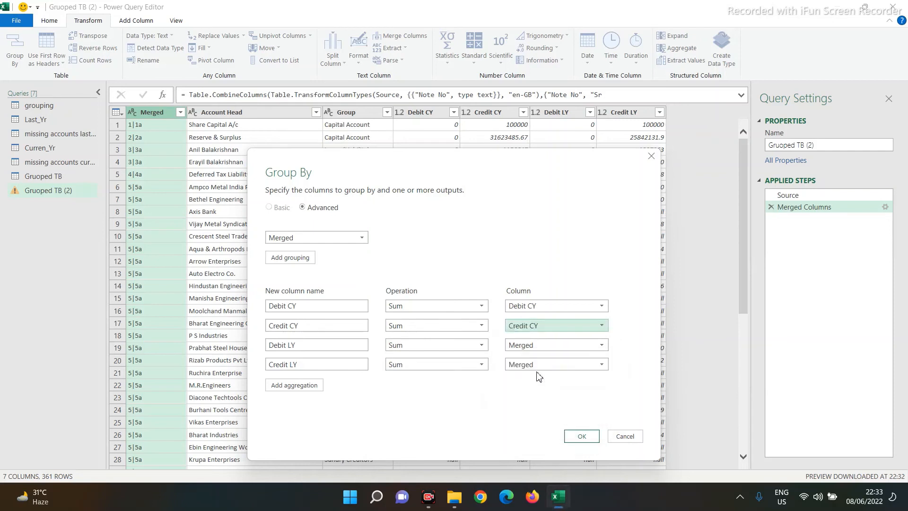
click(536, 345)
click(522, 416)
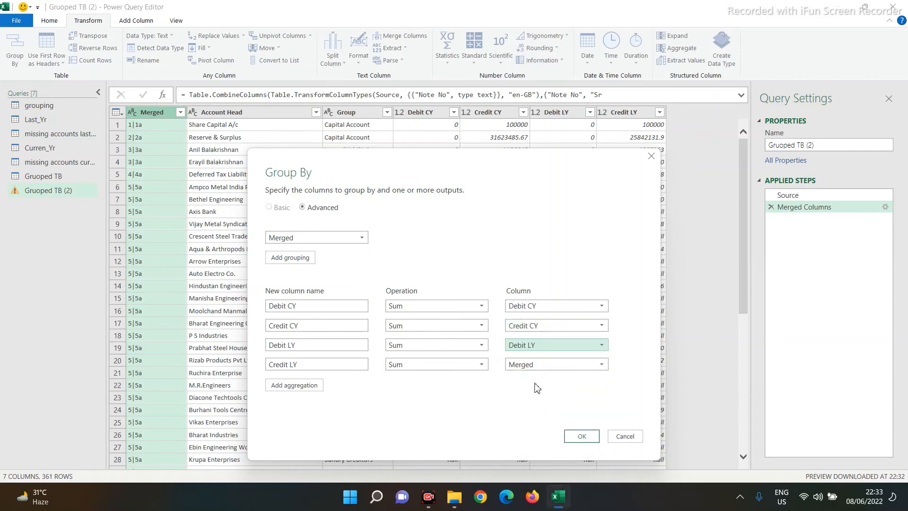
click(534, 364)
click(533, 448)
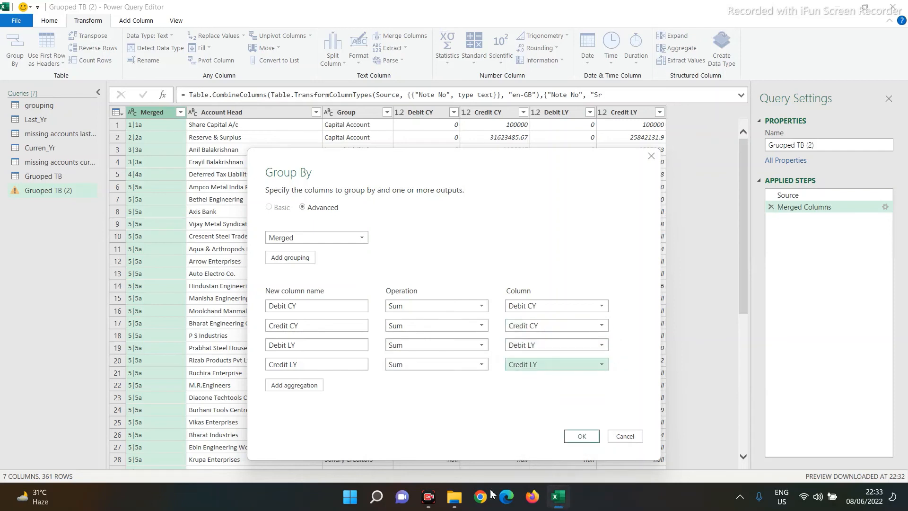
click(581, 435)
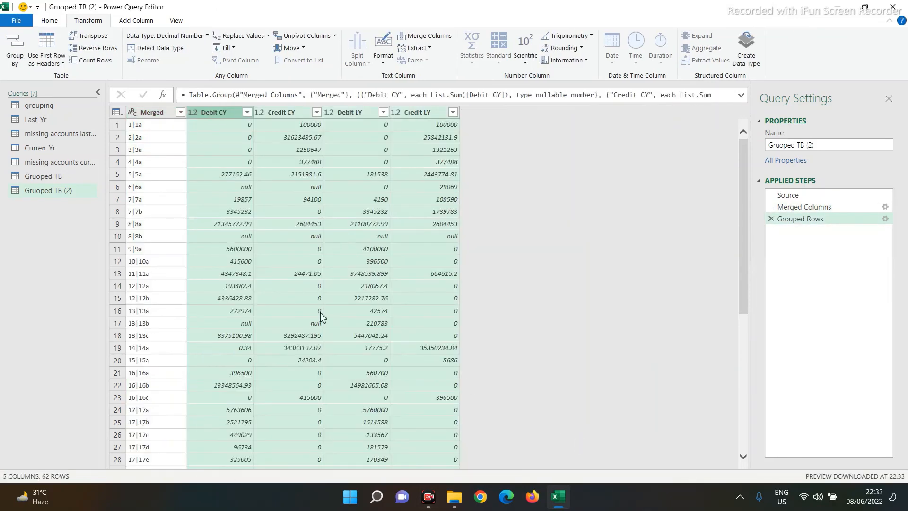
- Split the Merged column by the custom delimiter "|" at each occurrence
click(146, 113)
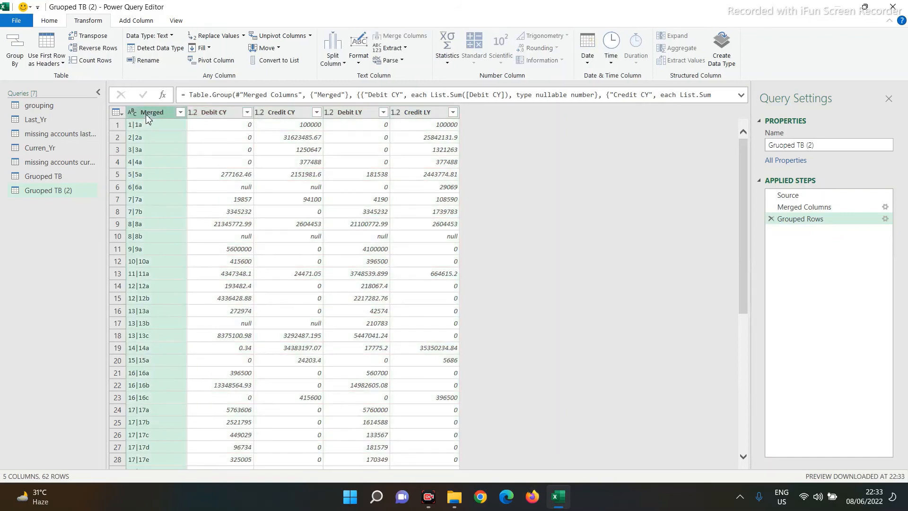
right_click(148, 118)
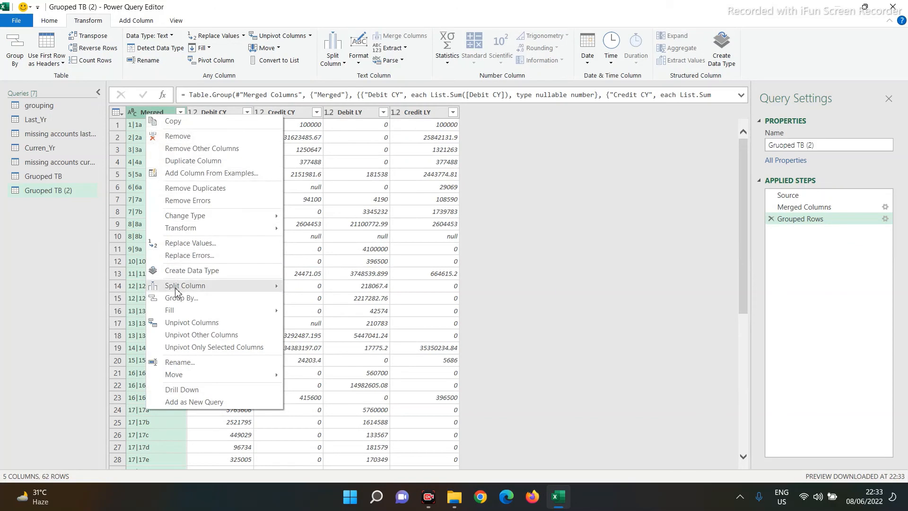
mouse_move(175, 288)
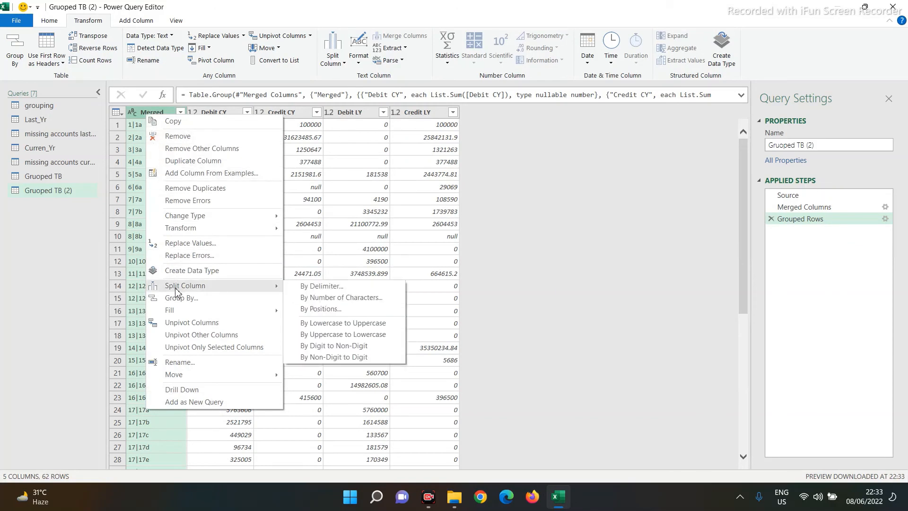
click(312, 286)
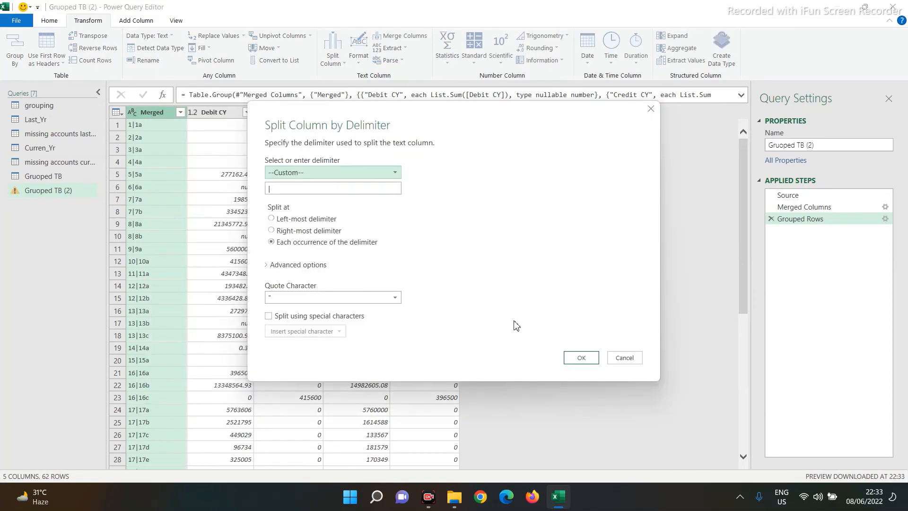
click(582, 358)
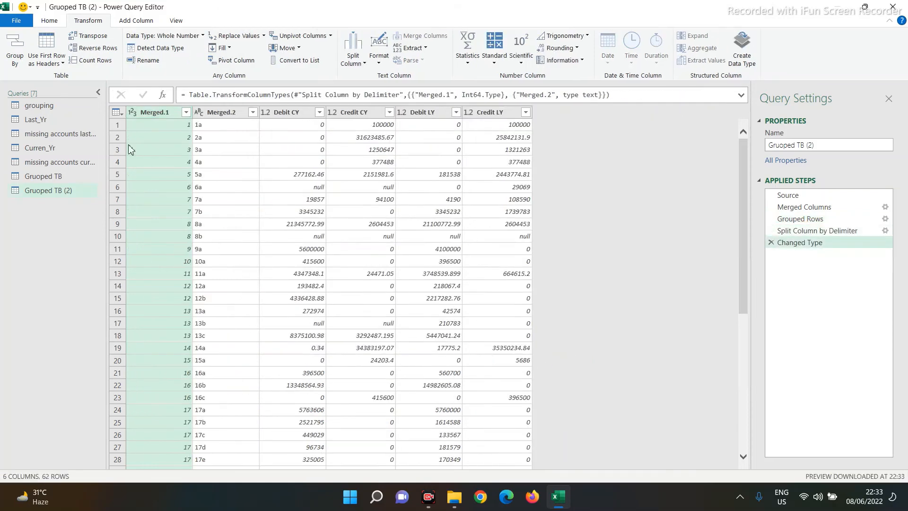
- Rename the Merged.1 column as Note No and the Merged.2 column as Sr No
double_click(150, 113)
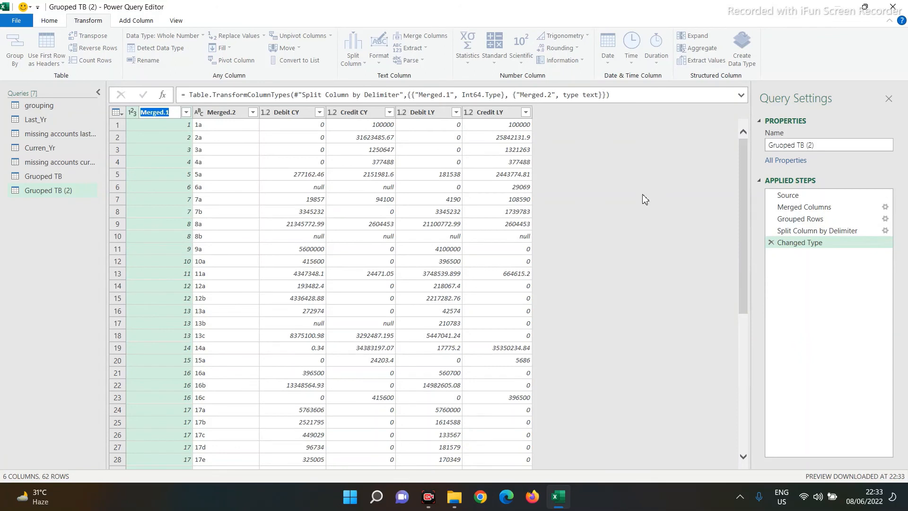
text(Note No)
key(Return)
key(Right)
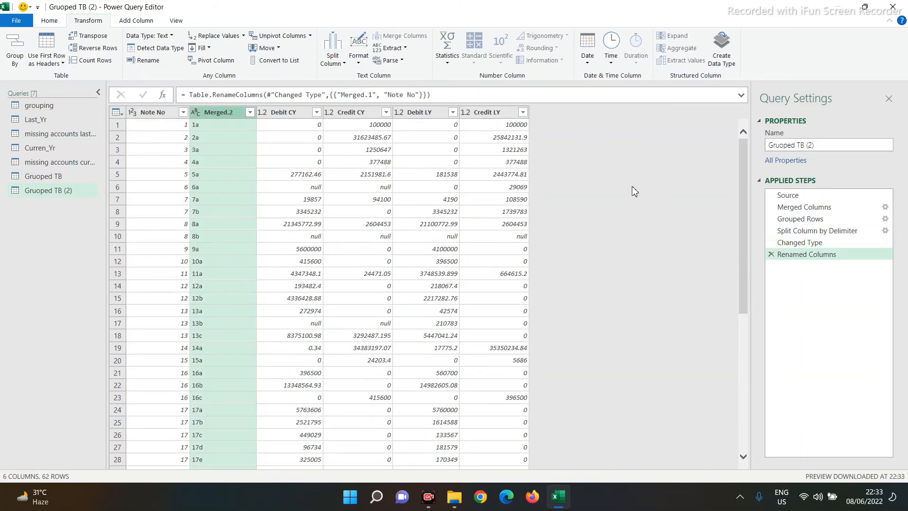
double_click(234, 113)
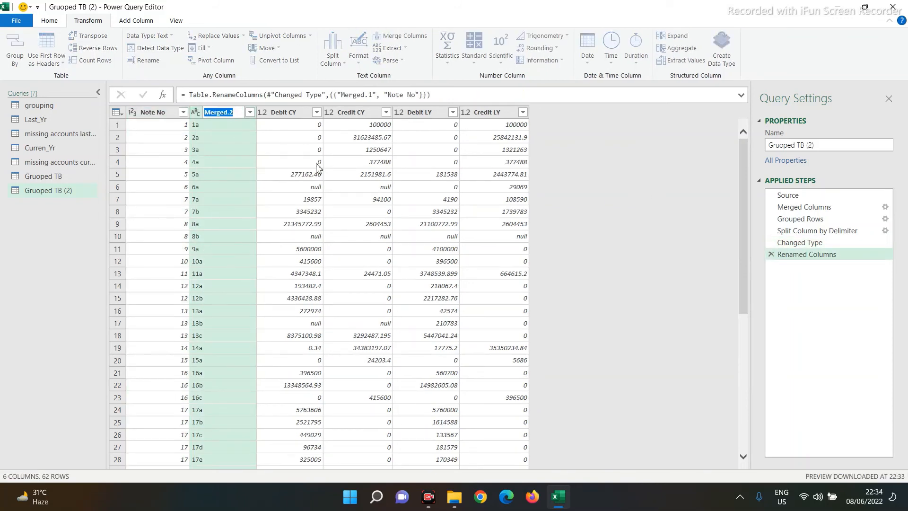
text(Sr No)
key(Return)
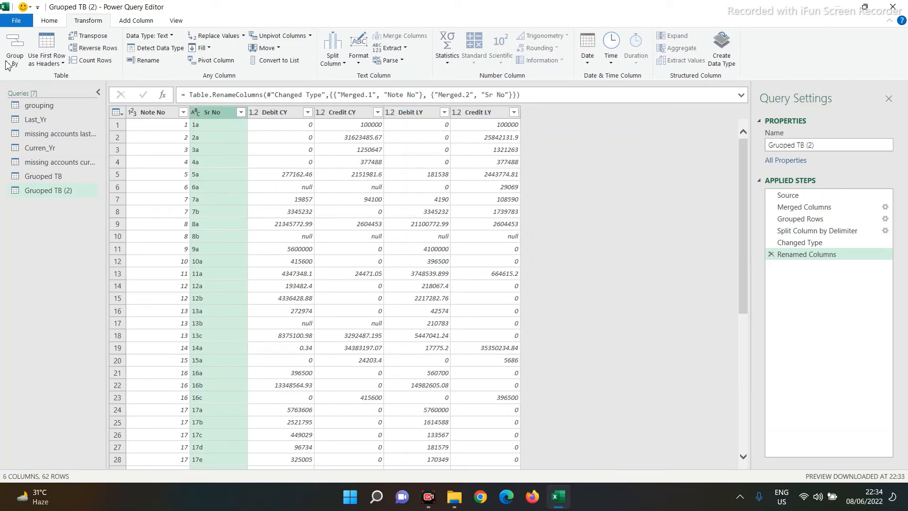
- Close and load the query to a worksheet, and apply comma style to the four debit and credit columns
click(16, 20)
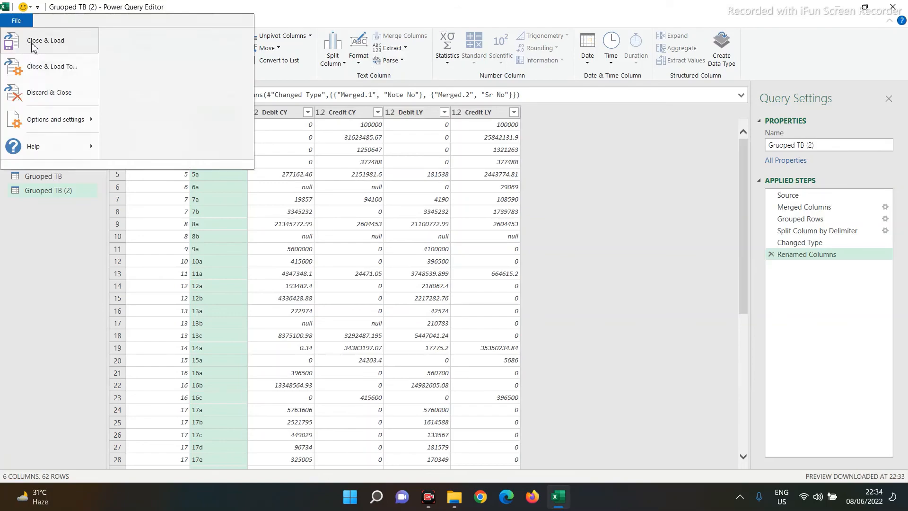
click(46, 40)
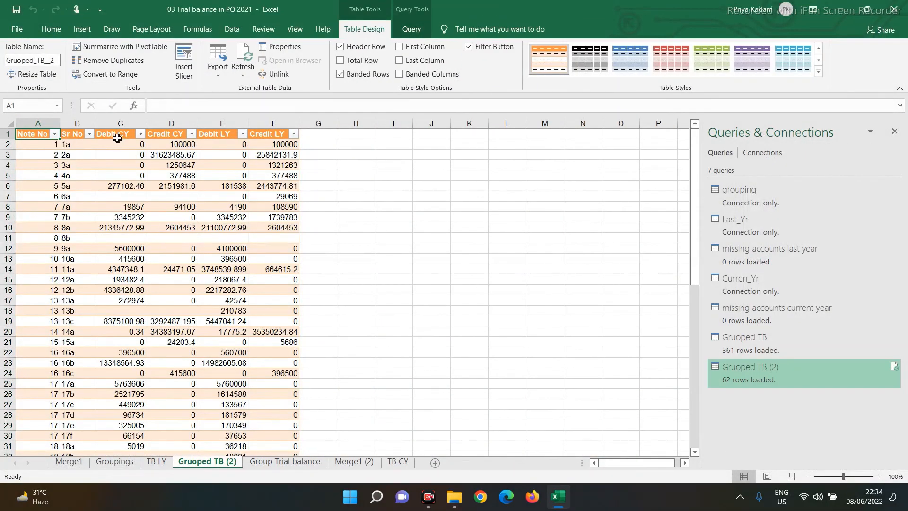
drag(120, 124, 274, 123)
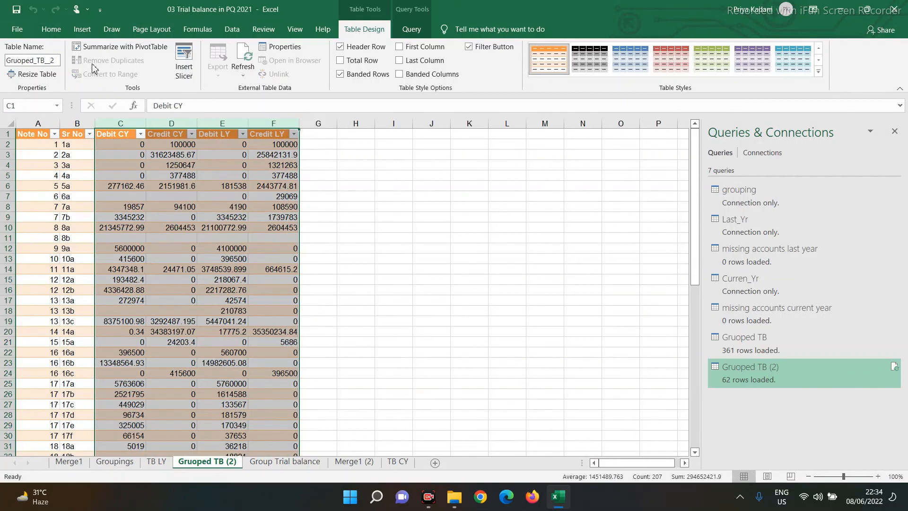
click(50, 29)
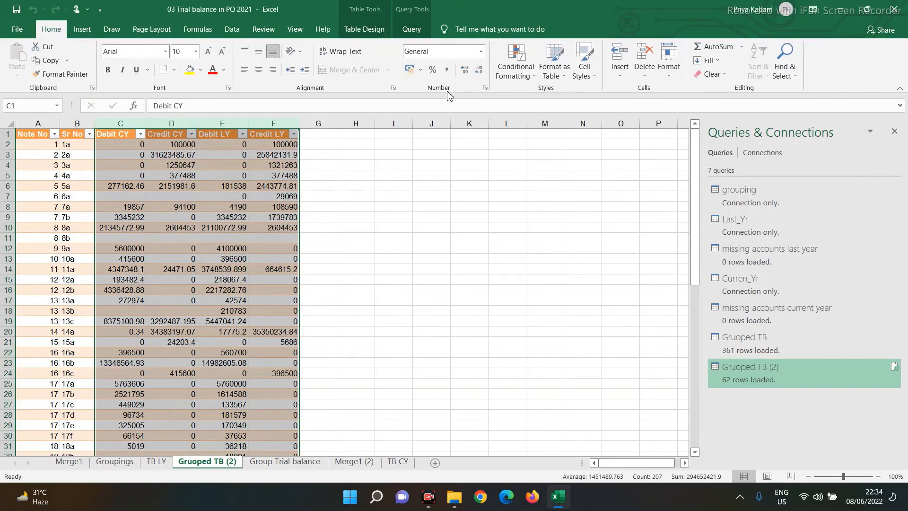
click(445, 71)
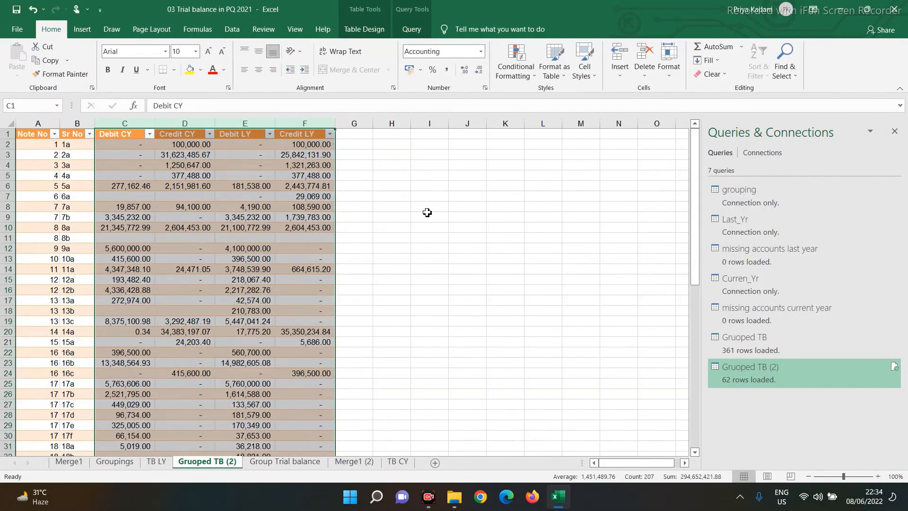
click(302, 217)
click(236, 194)
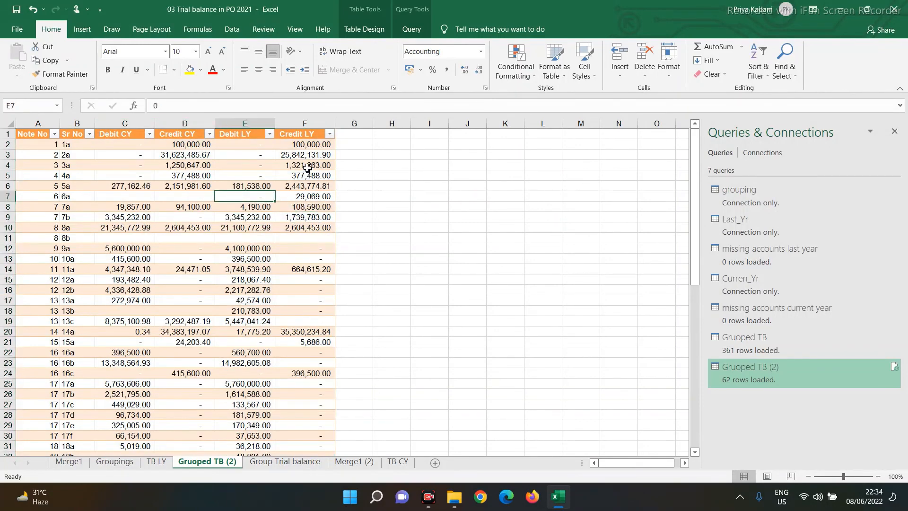
- Add a total row to the loaded table and sum the Debit CY column in it with a SUM formula
click(373, 29)
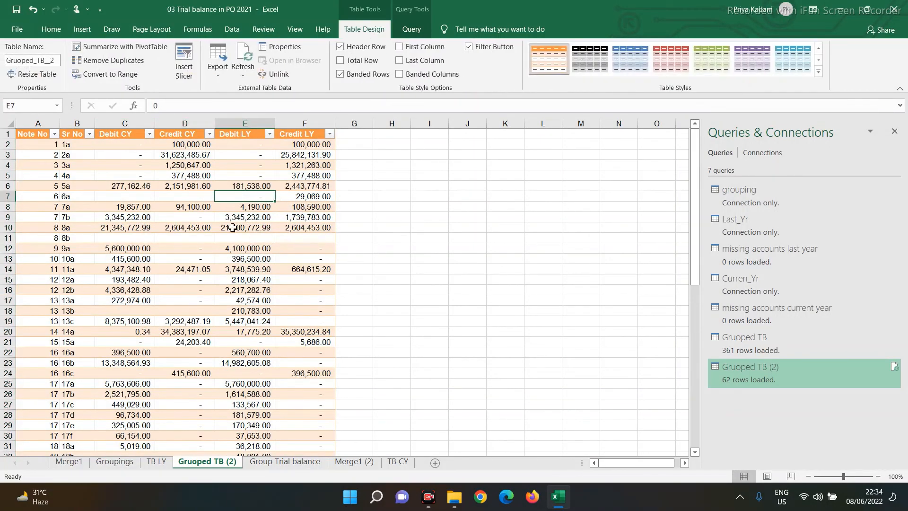
click(341, 61)
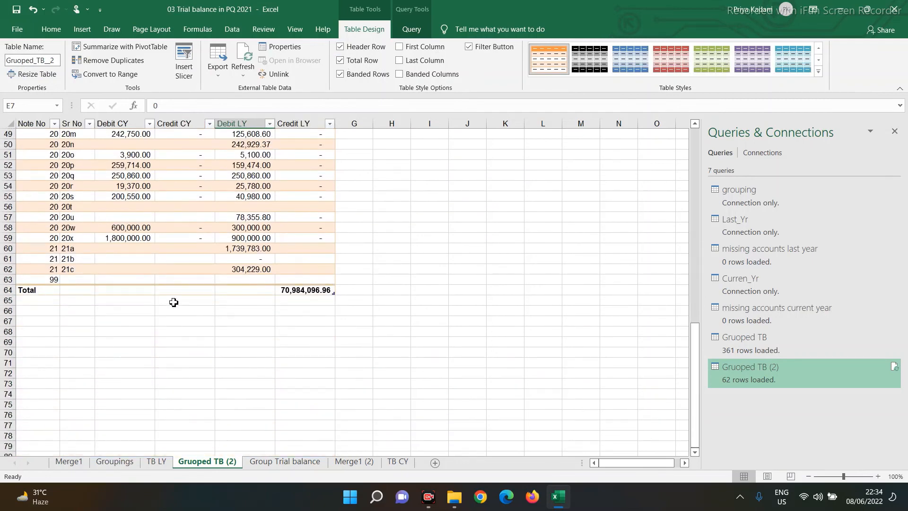
click(109, 290)
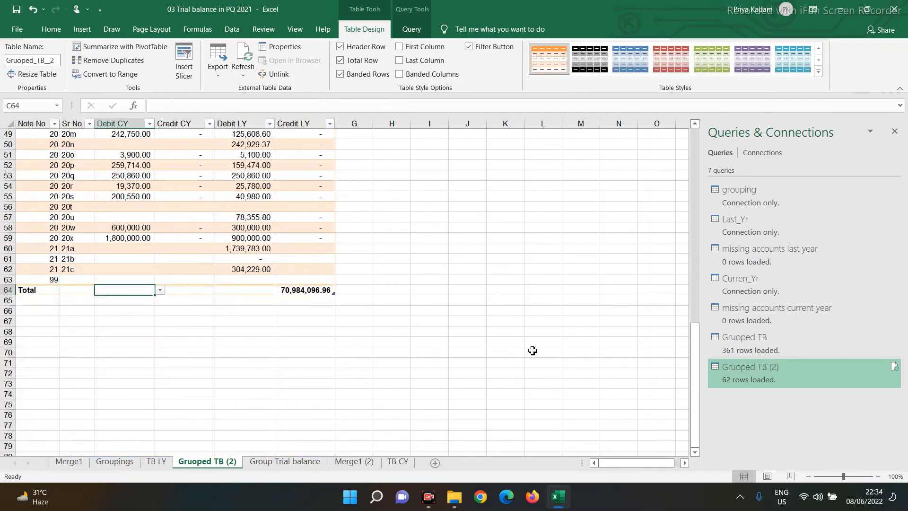
text(=su)
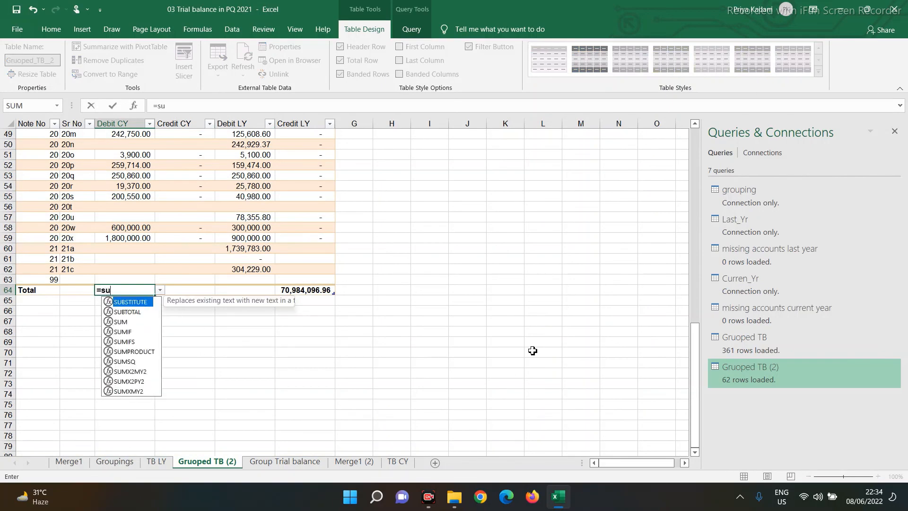
text(m()
key(Up)
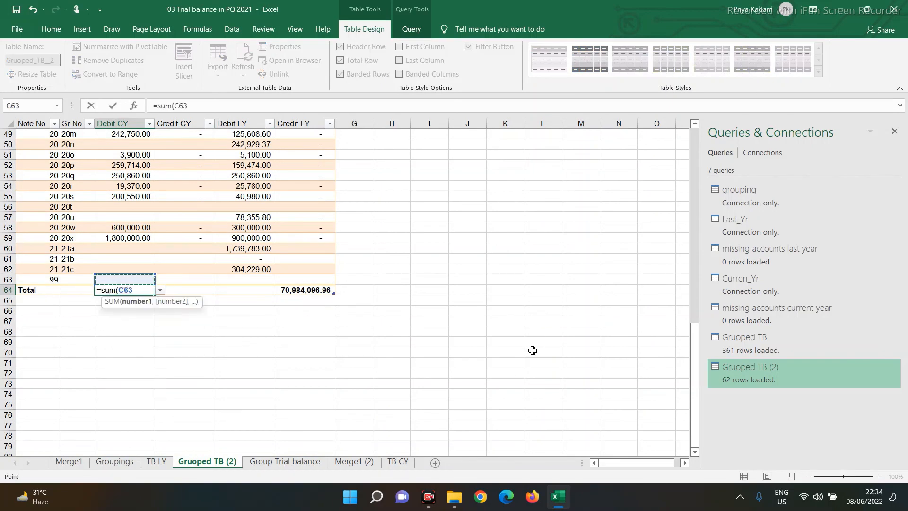
key(ctrl+shift+Up)
key(shift+Down)
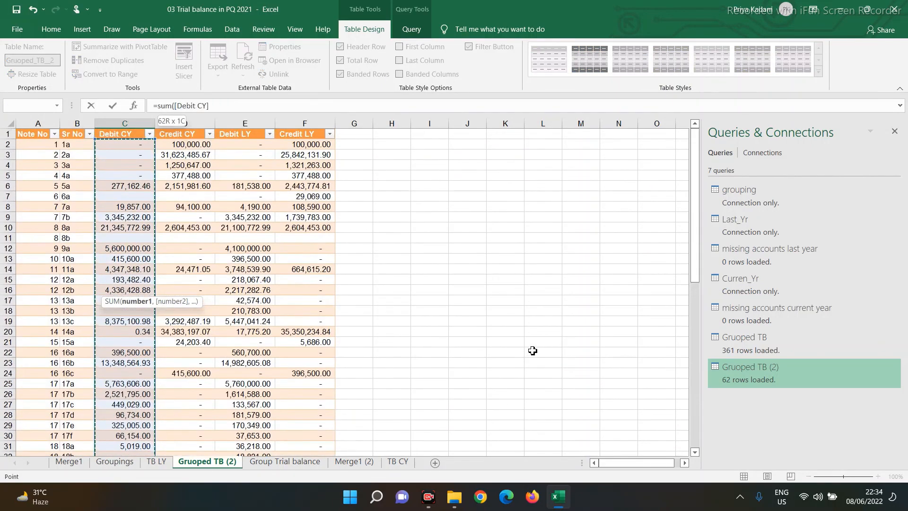
key(Return)
- Enter a SUM formula for the Credit CY column in the total row
key(Up)
key(Right)
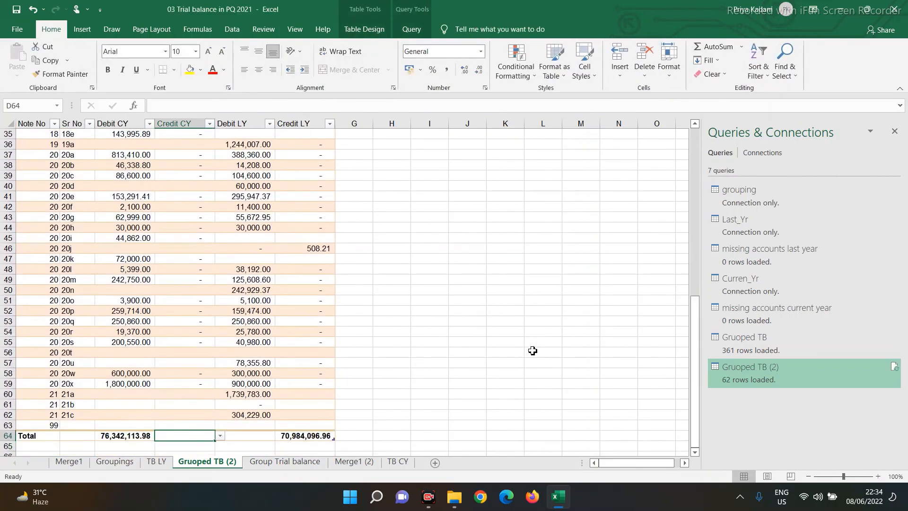
text(=sum)
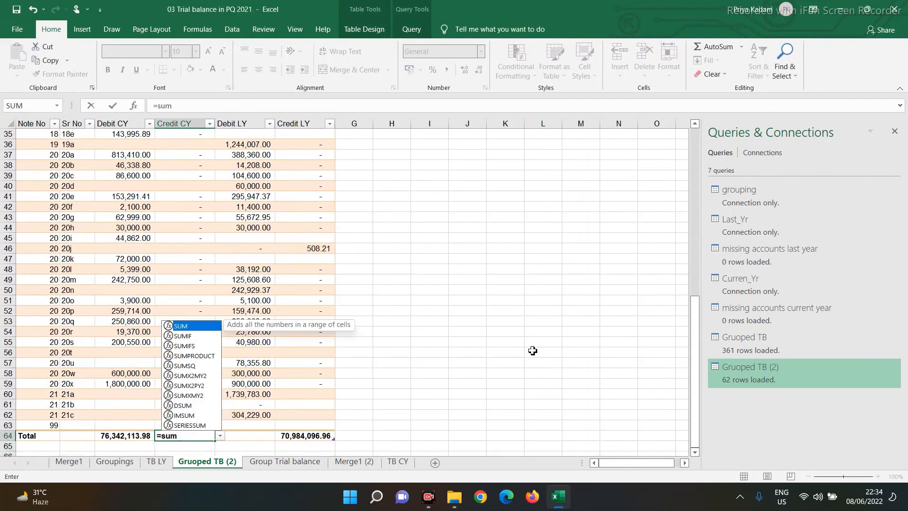
text(()
key(ctrl+shift+Up)
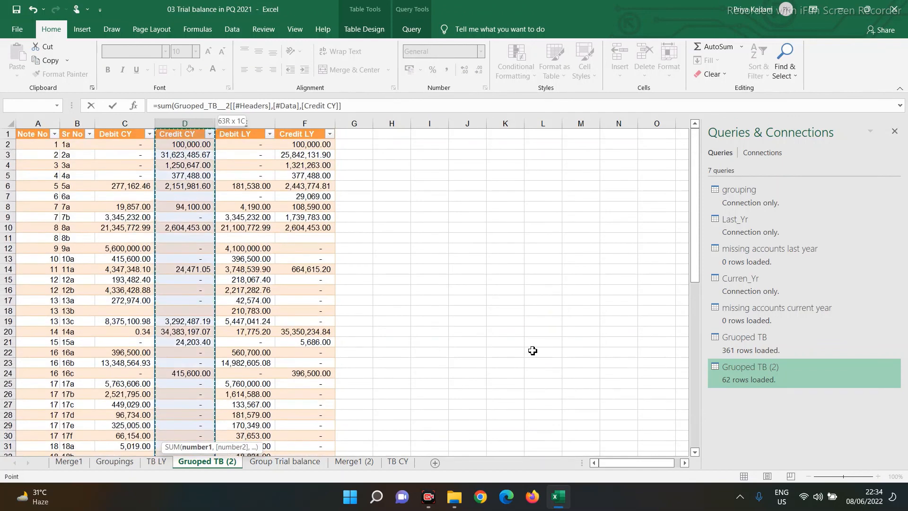
text())
key(Return)
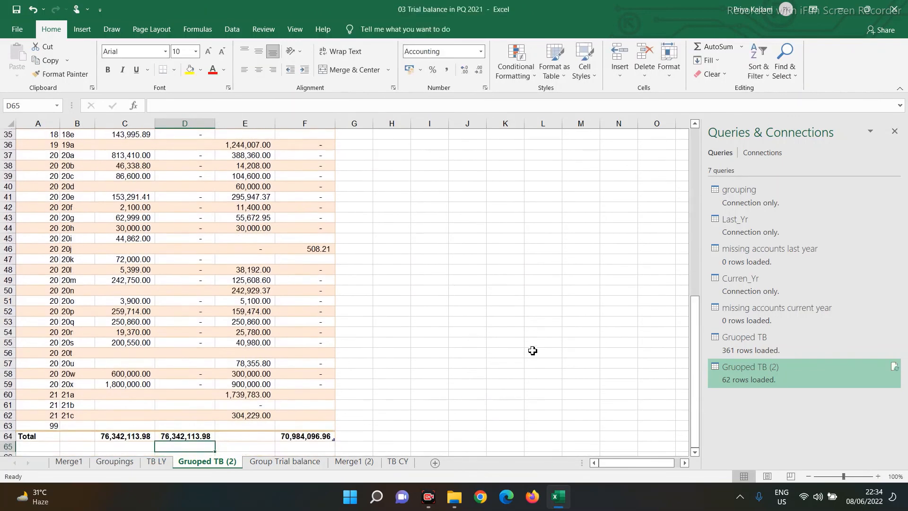
- Enter a SUM formula for the Debit LY column in the total row
key(Up)
key(Right)
text(=)
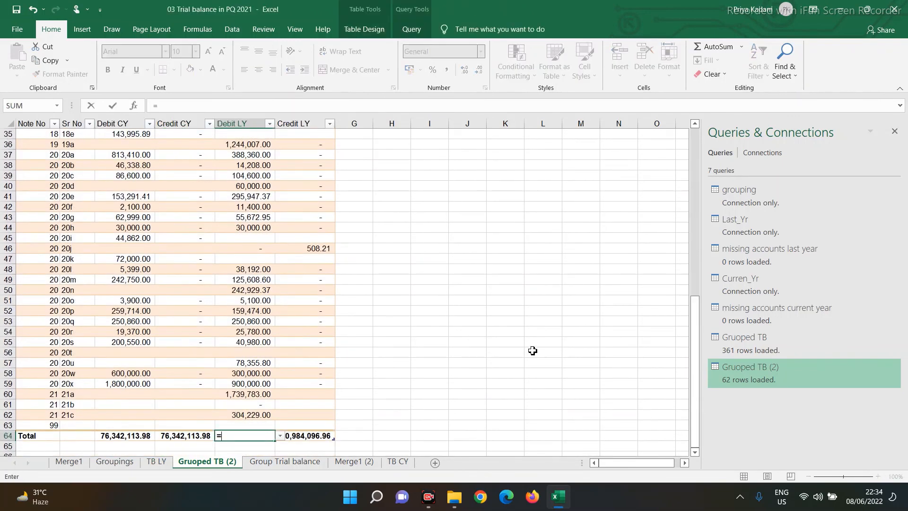
text(sum()
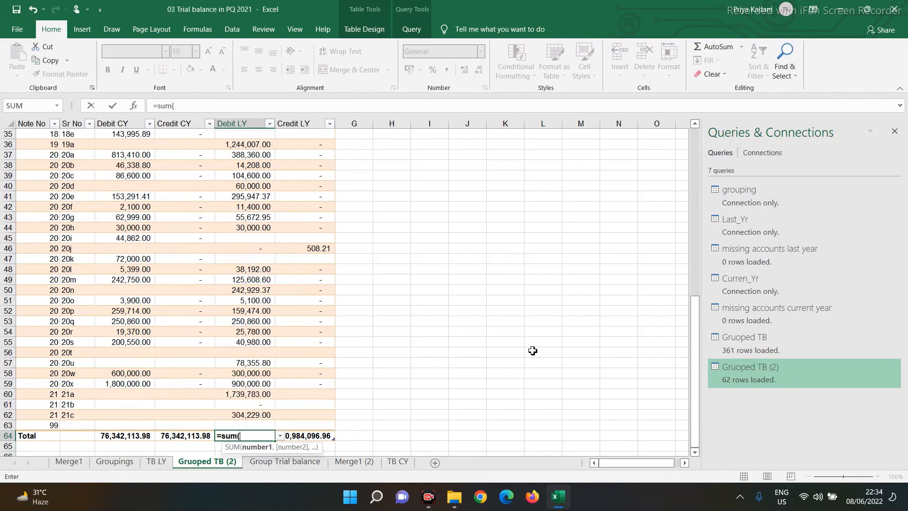
key(Up)
key(ctrl+shift+Up)
key(shift+Down)
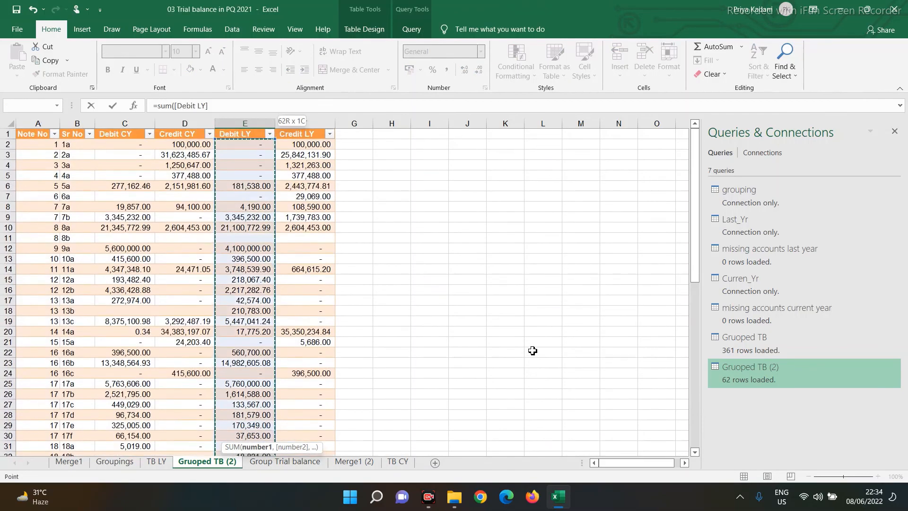
key(Return)
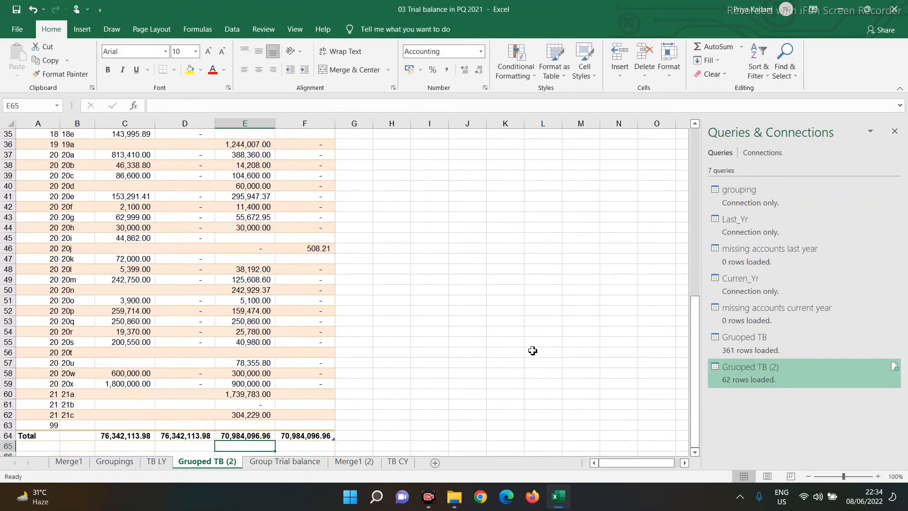
- Compare the debit and credit totals for both years in the total row, and return to the top of the table
key(Up)
key(Right)
key(Left)
key(Left)
key(Left)
key(Left)
key(Left)
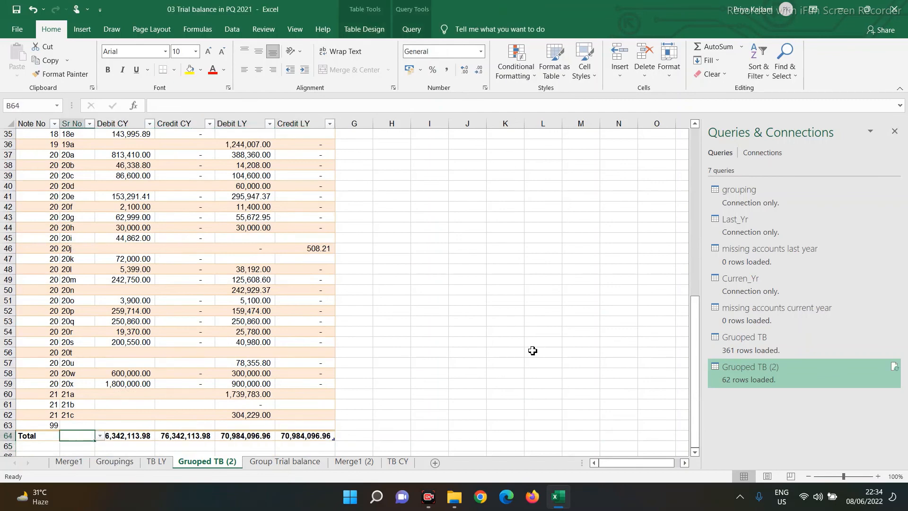
key(ctrl+Up)
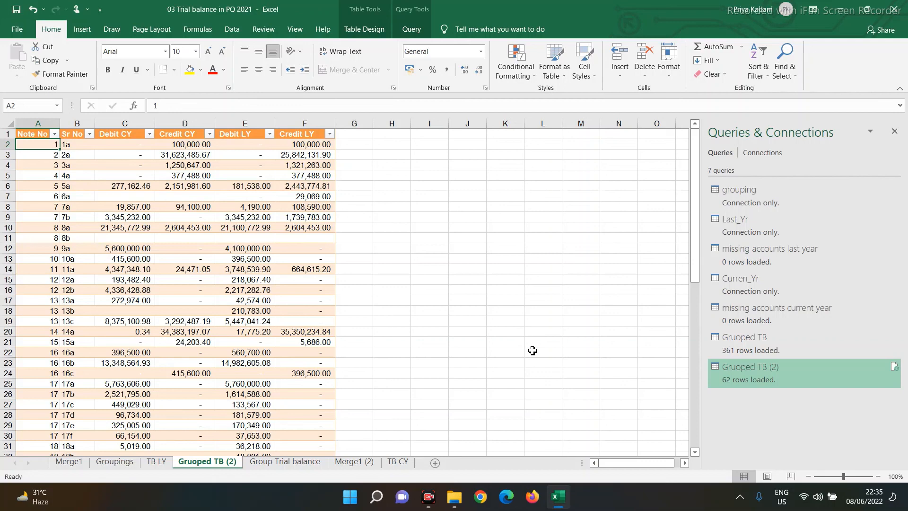
click(892, 474)
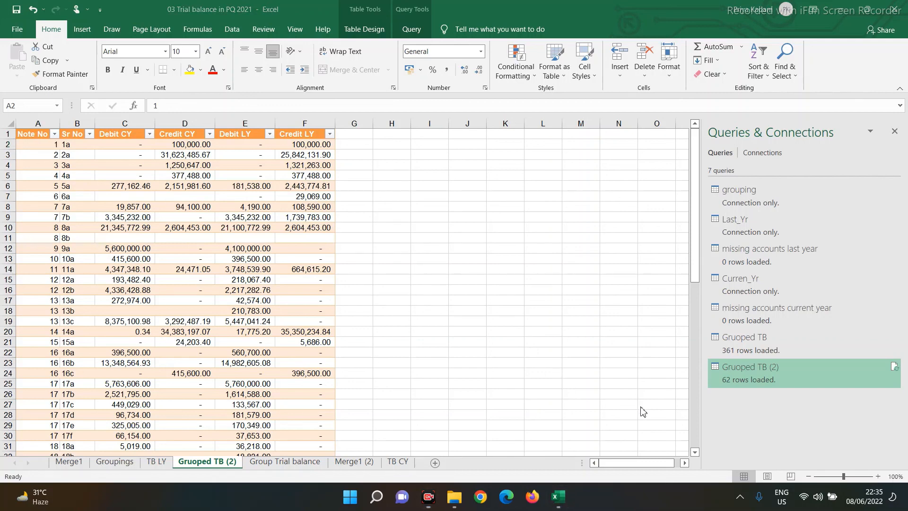